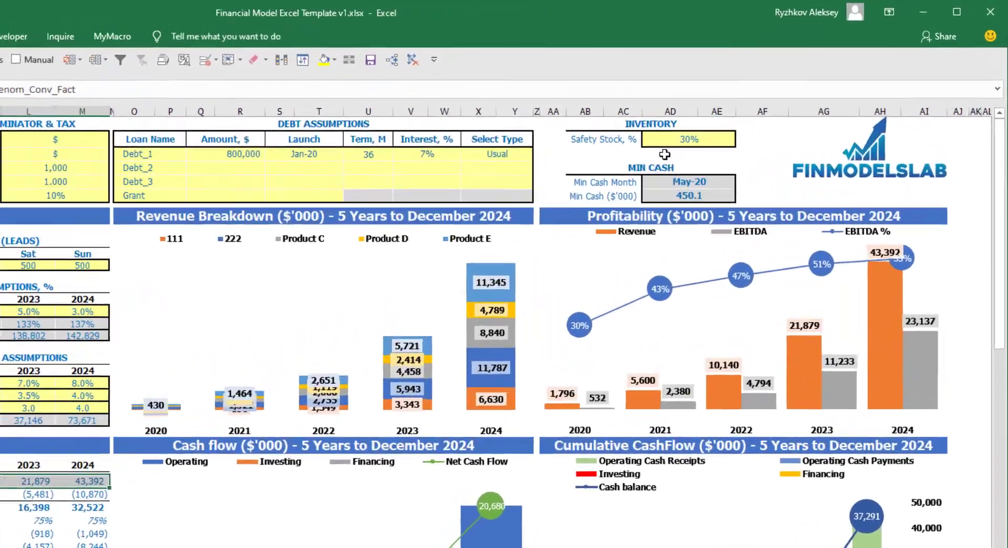
- Lower the safety stock from 30% to 25% and bring up the Balance Sheet
click(779, 100)
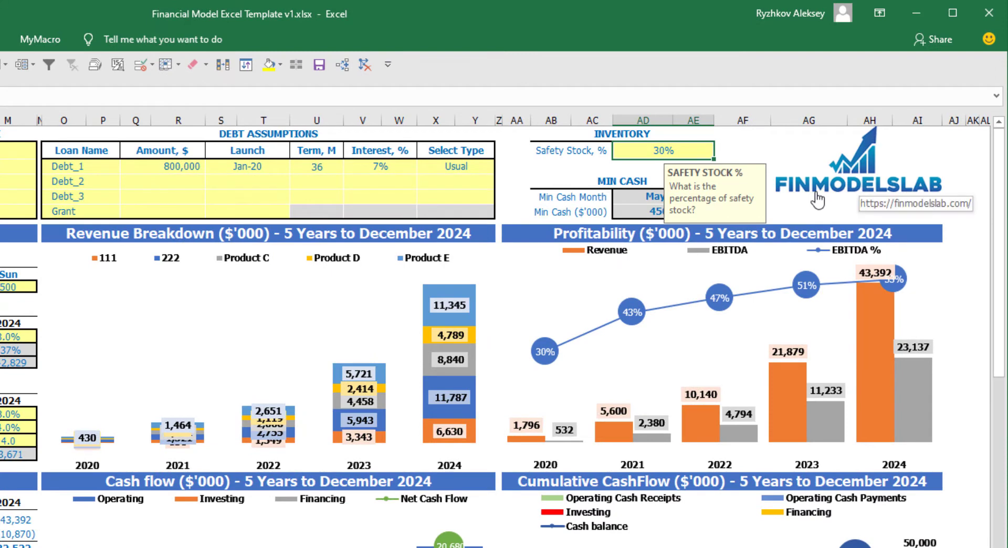
drag(595, 135, 607, 151)
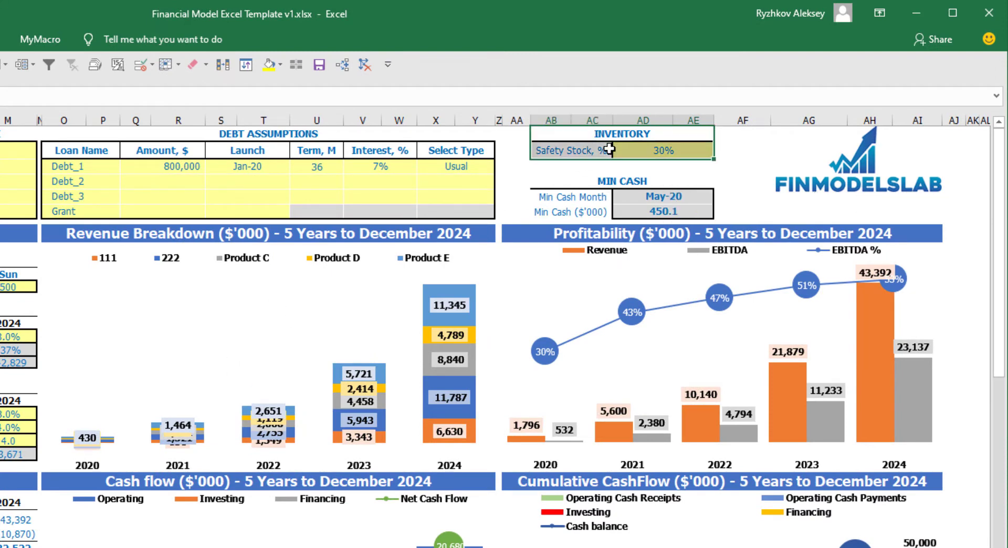
click(663, 152)
text(25)
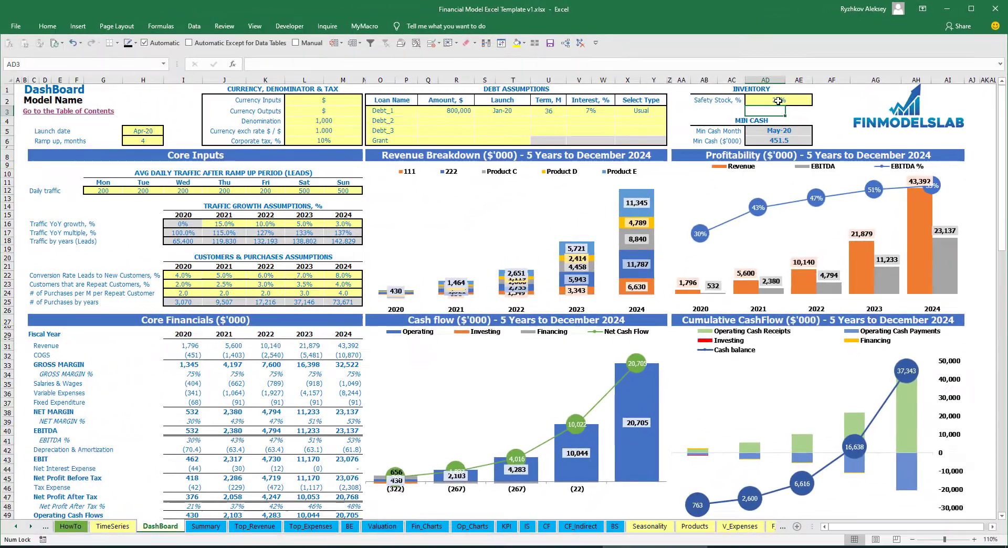
key(Return)
click(615, 527)
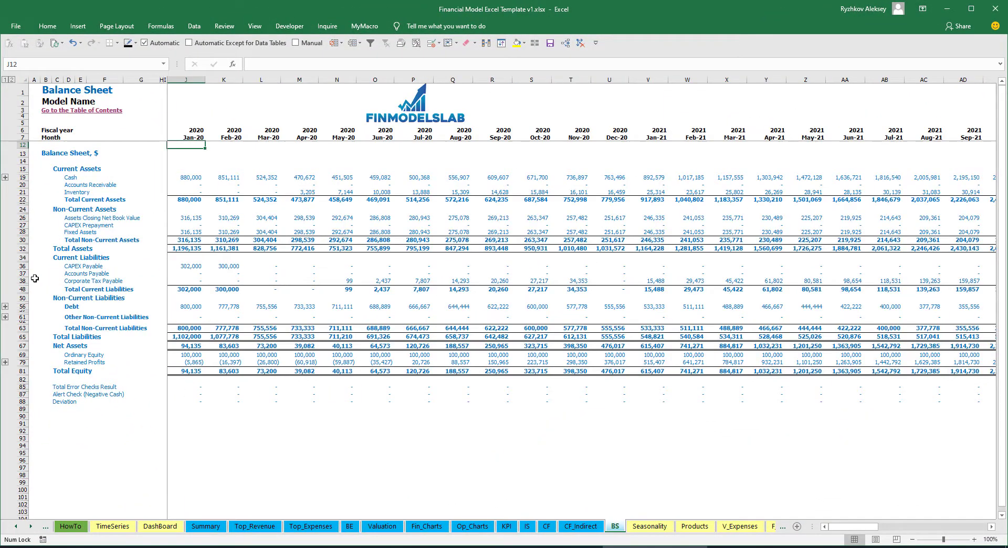
- Select the Inventory row on the Balance Sheet
click(23, 192)
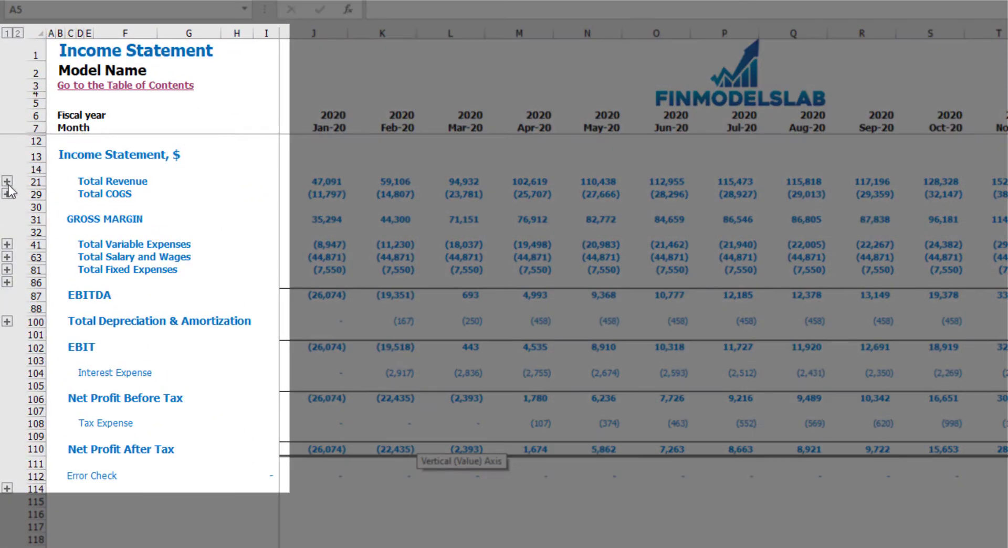
- Expand and collapse the Products A–E revenue and COGS groups, then show the Cash Flow Statement
click(7, 182)
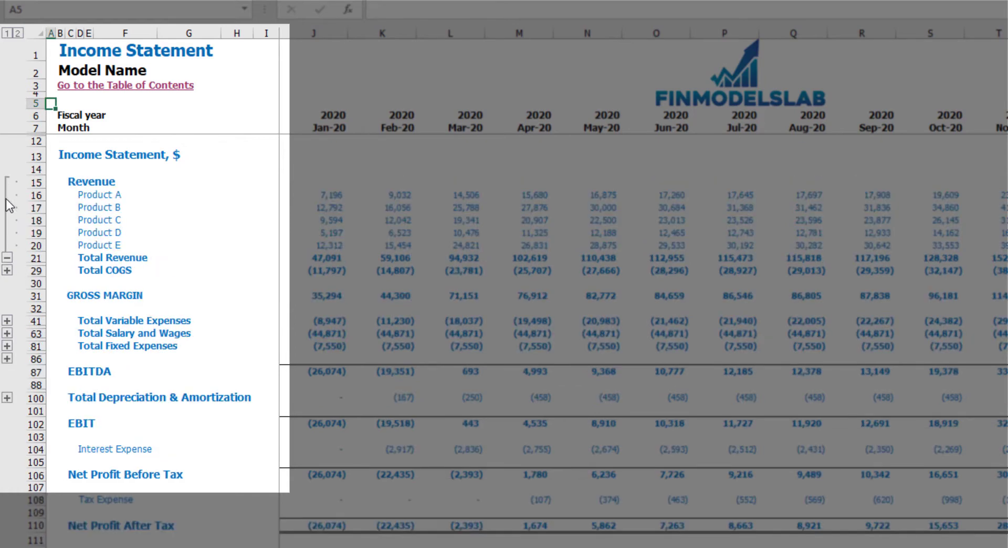
click(6, 201)
click(7, 194)
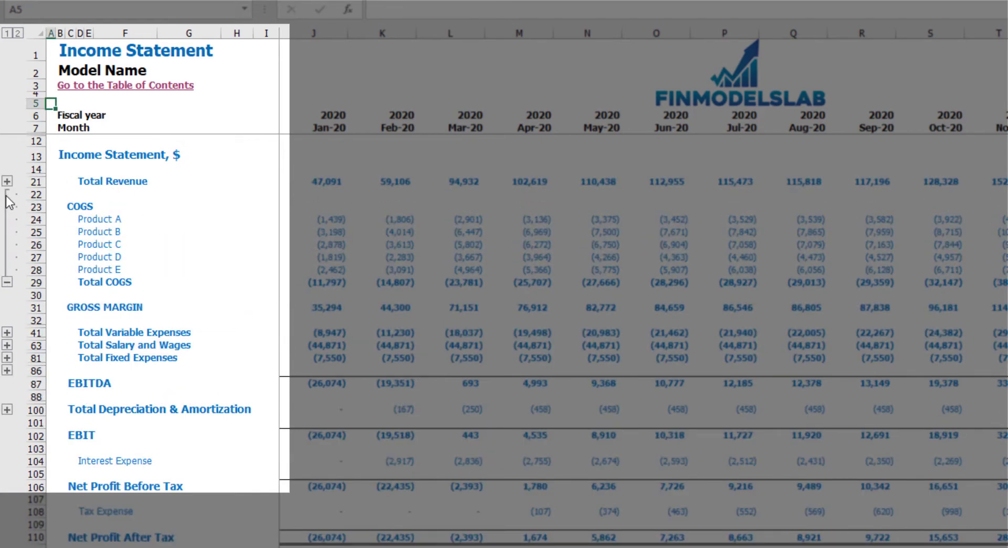
click(6, 202)
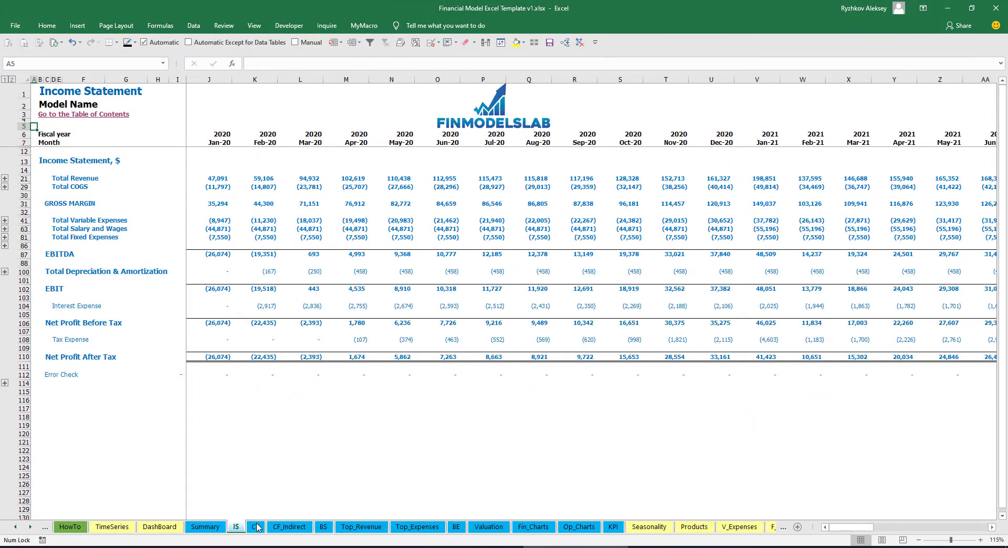
click(257, 525)
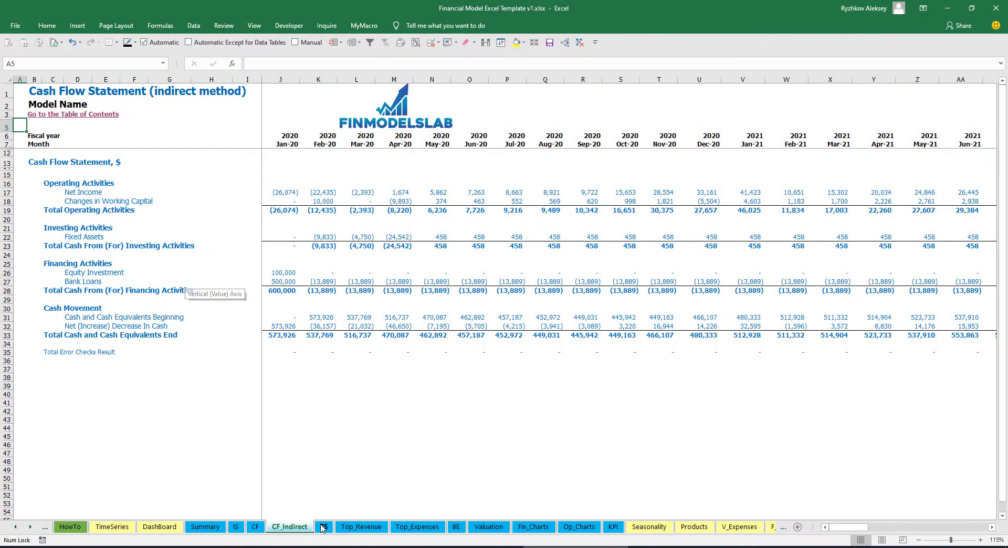
- Revisit the Balance Sheet, then move to the Financial Statements Summary
click(323, 527)
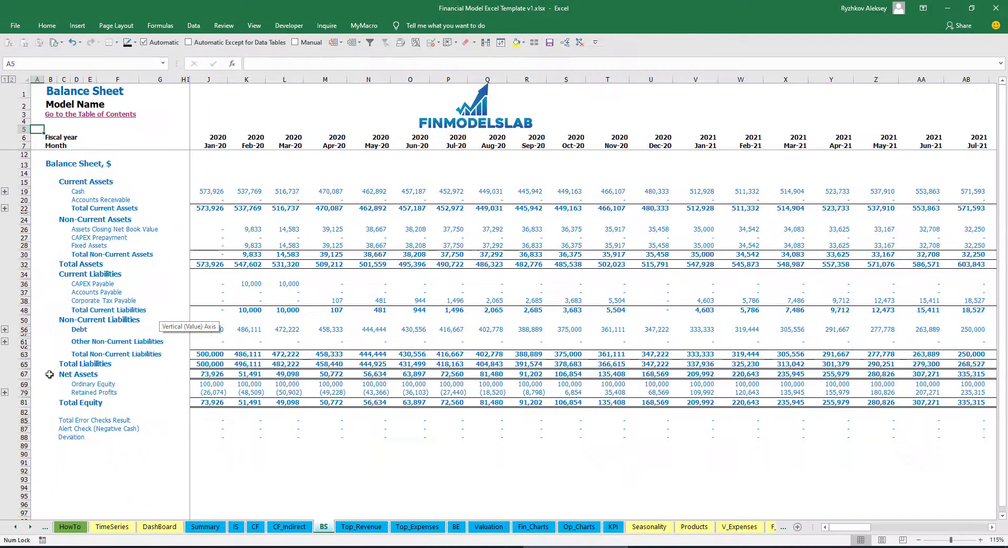
click(200, 527)
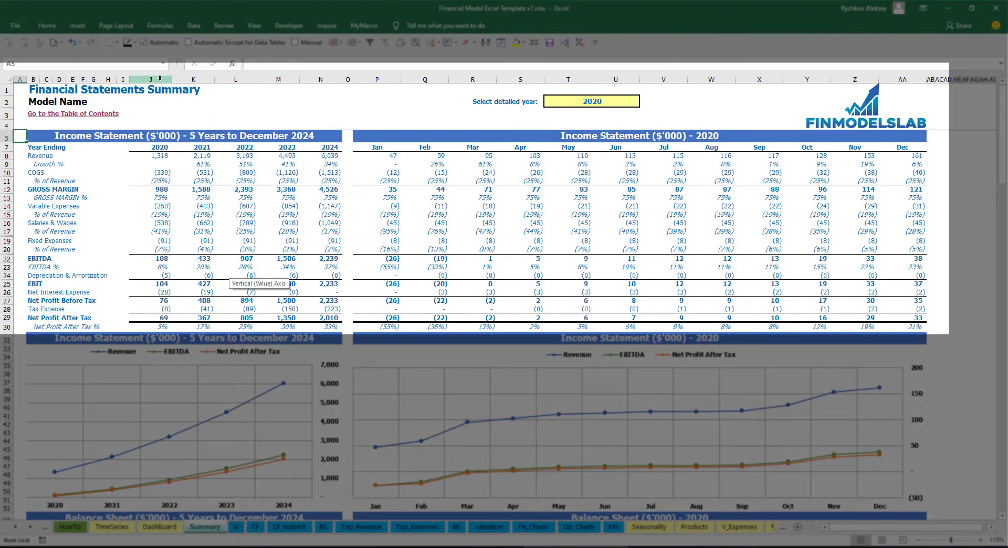
- Highlight the five-year income statement, then pick 2021 as the summary's detailed year
drag(156, 149, 320, 328)
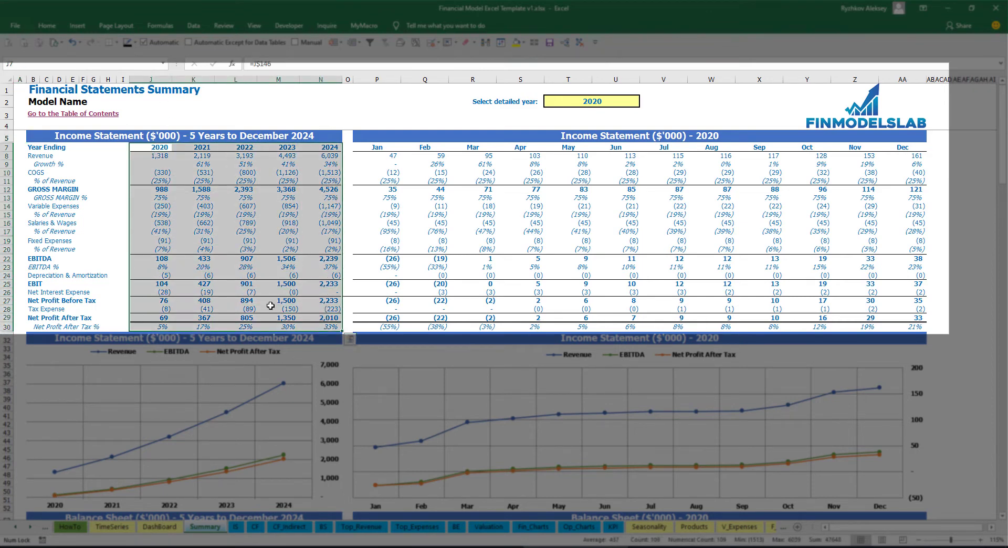
drag(34, 154, 34, 328)
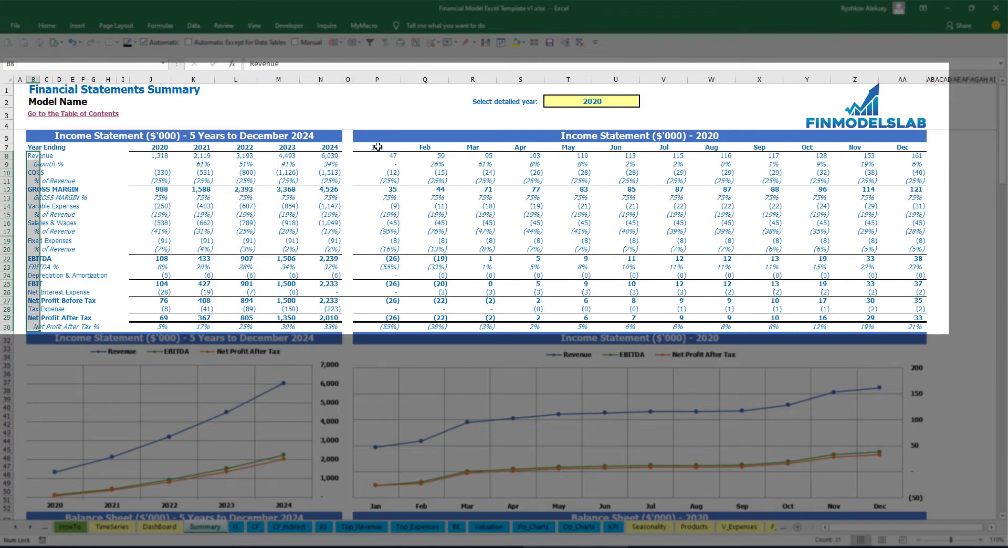
click(609, 103)
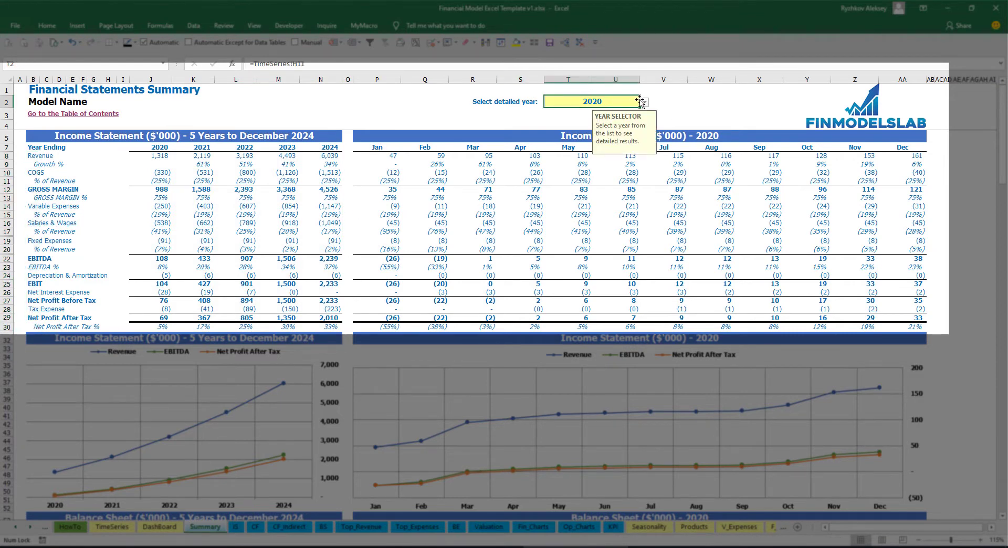
click(644, 103)
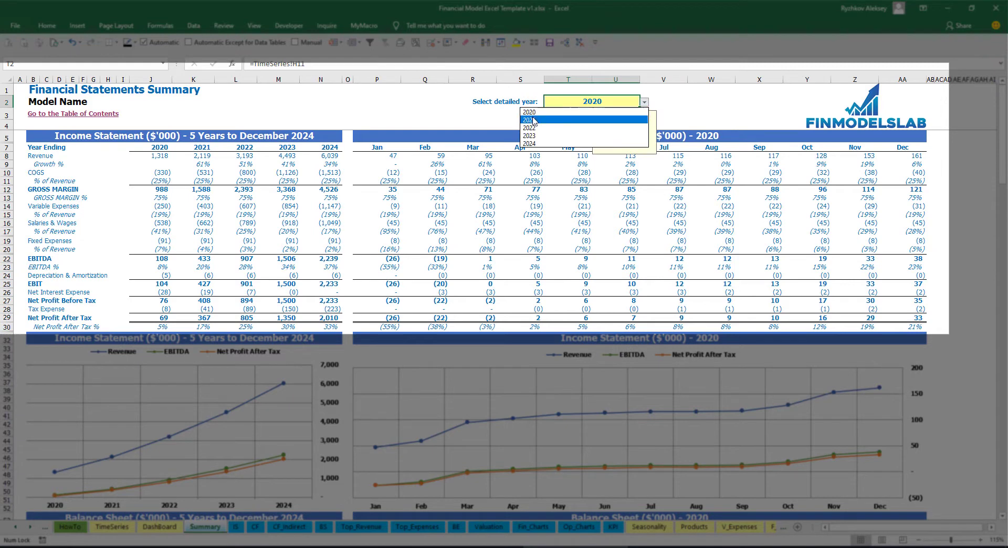
click(530, 120)
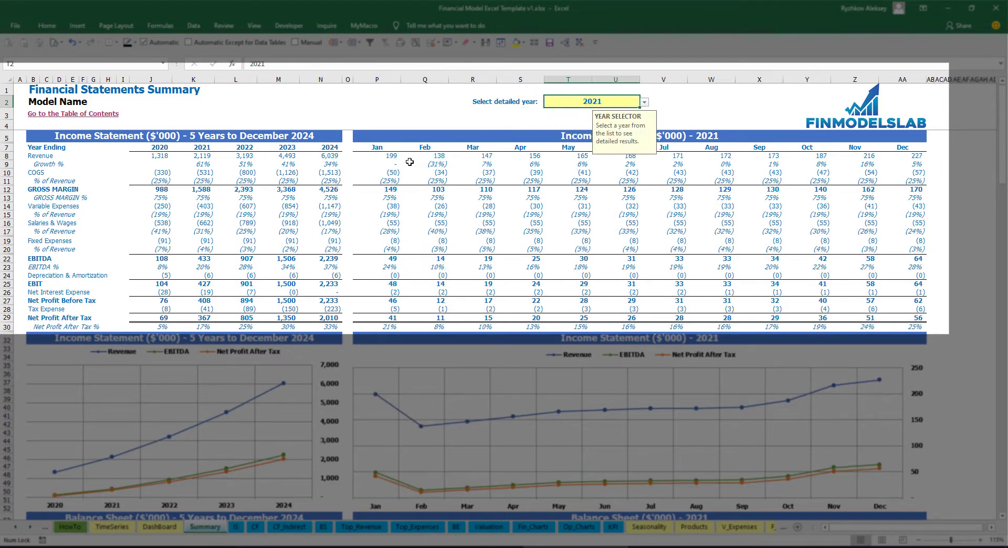
click(387, 110)
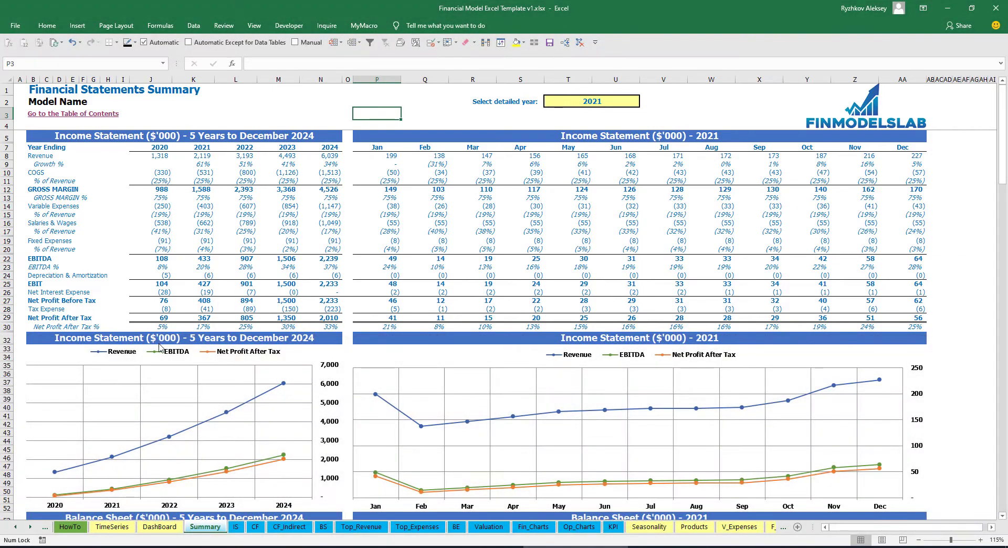
- Scroll through the Summary's balance sheet and cash flow, highlighting Current Assets to Total Equity
scroll(160, 345, down, 3)
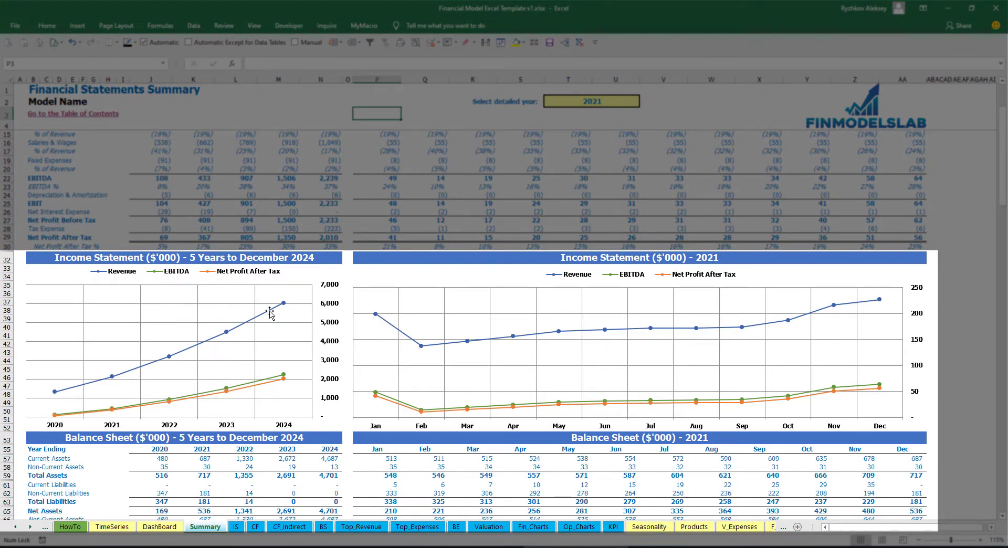
scroll(188, 314, down, 10)
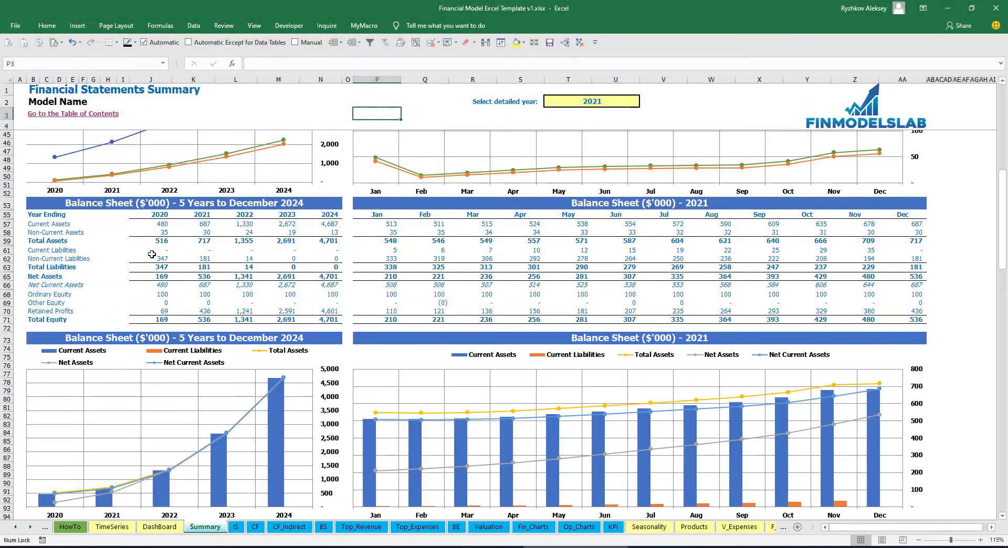
scroll(98, 251, down, 3)
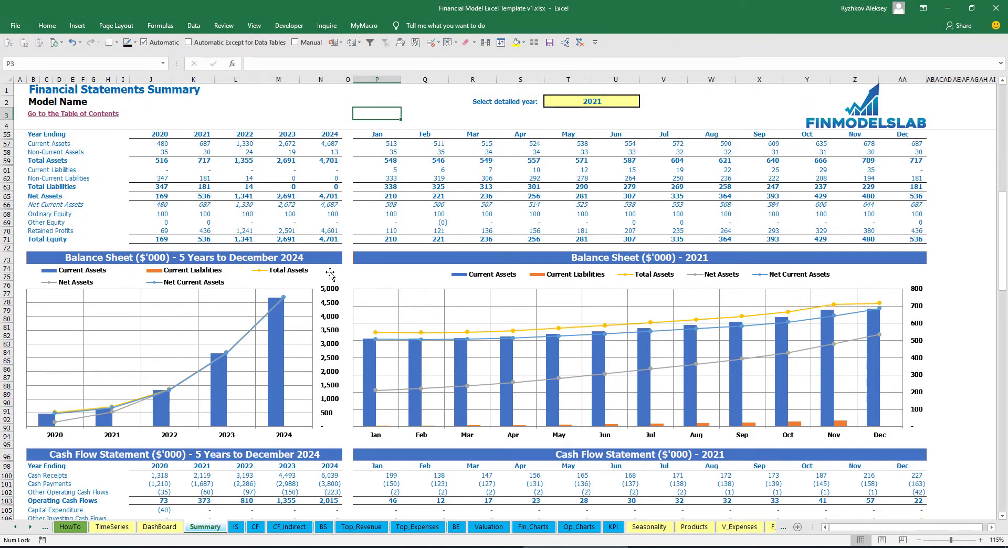
scroll(69, 279, up, 3)
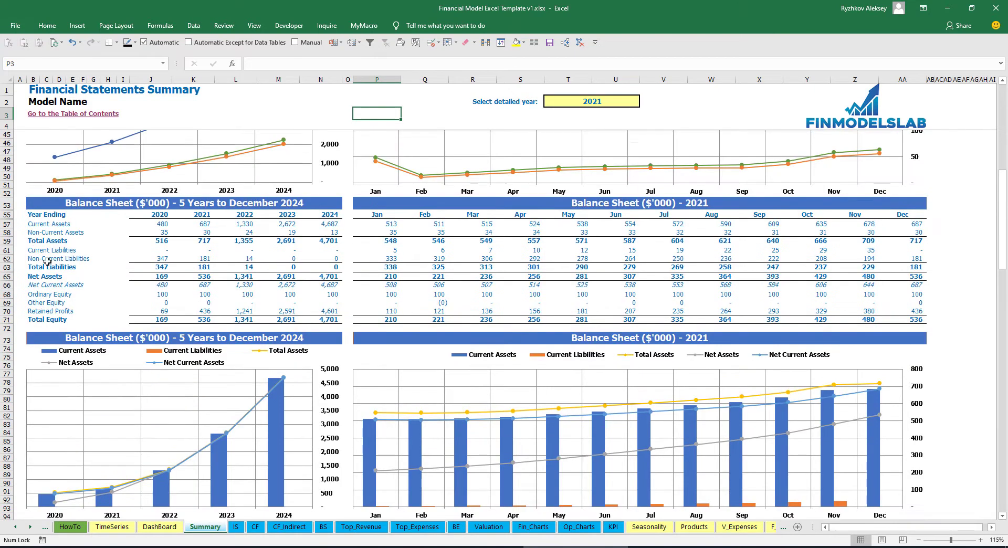
drag(30, 221, 31, 321)
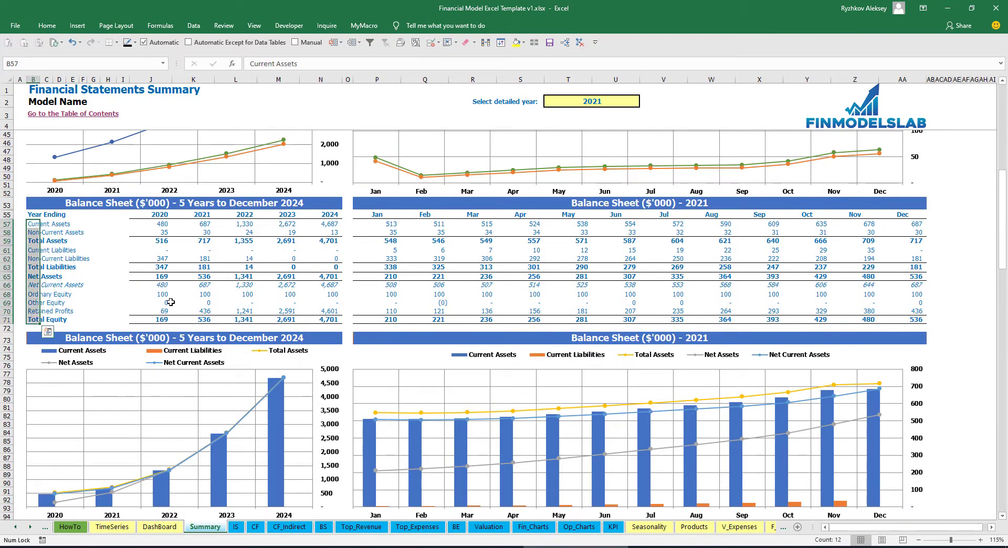
scroll(310, 335, down, 15)
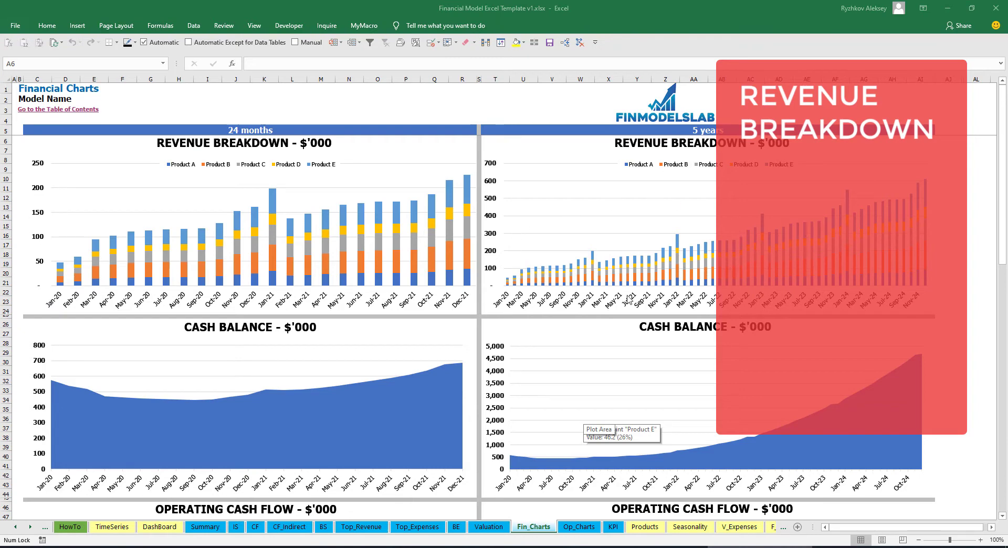
- Scroll down through the Financial Charts, then move to the Operational Charts sheet
scroll(319, 258, down, 3)
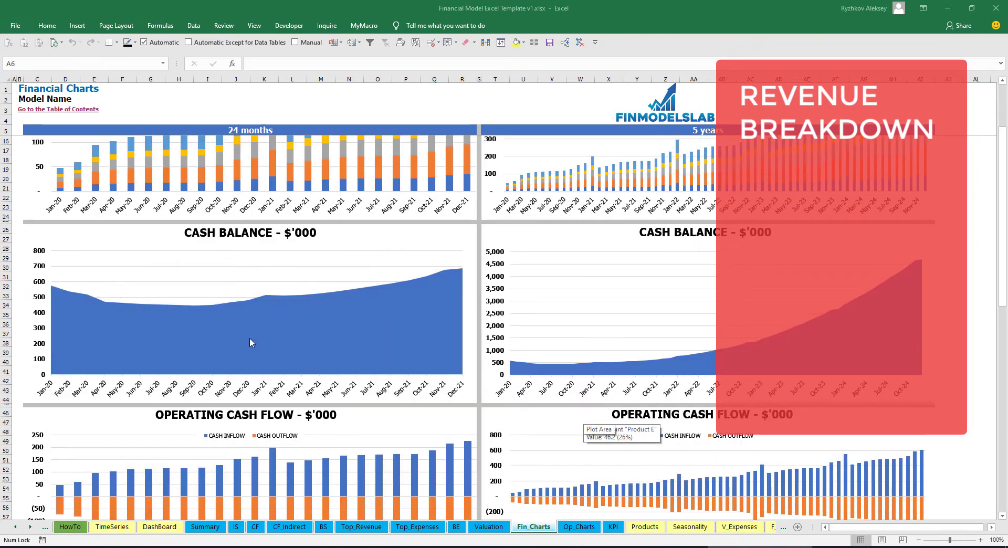
scroll(330, 326, down, 6)
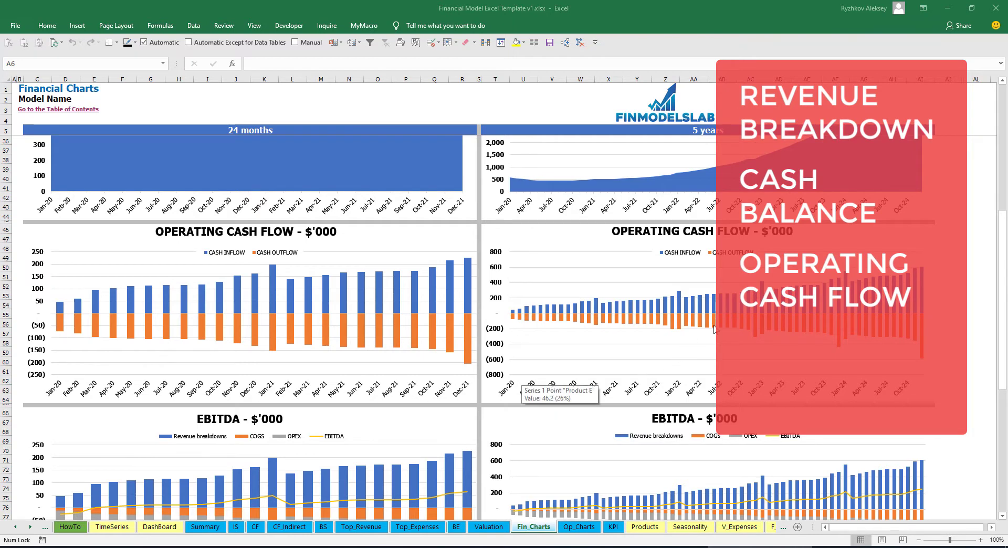
scroll(715, 328, down, 7)
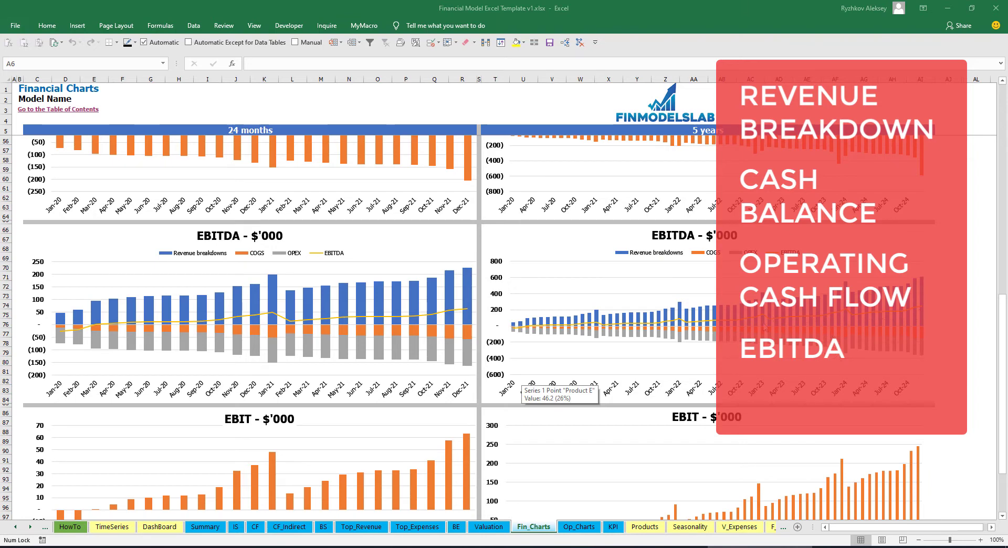
scroll(496, 366, down, 7)
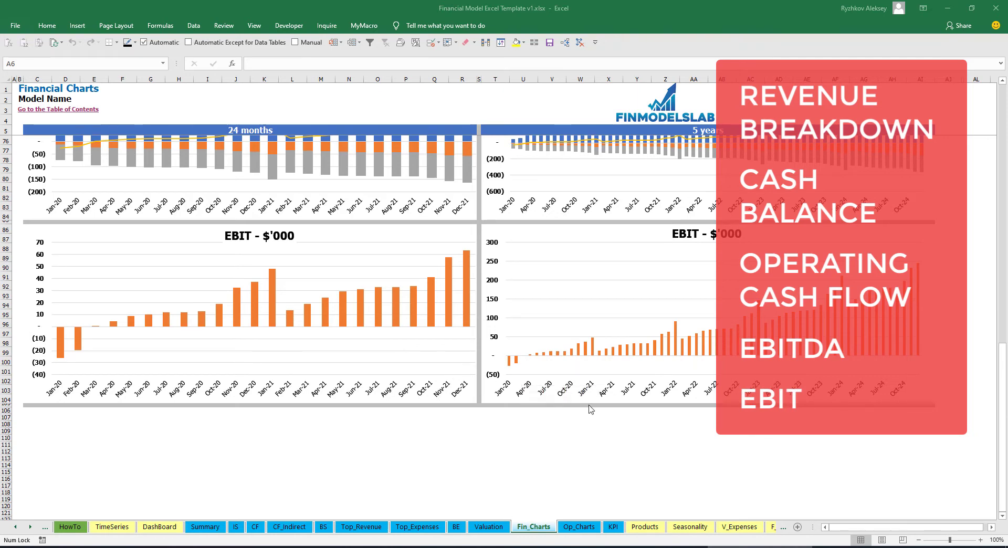
click(580, 528)
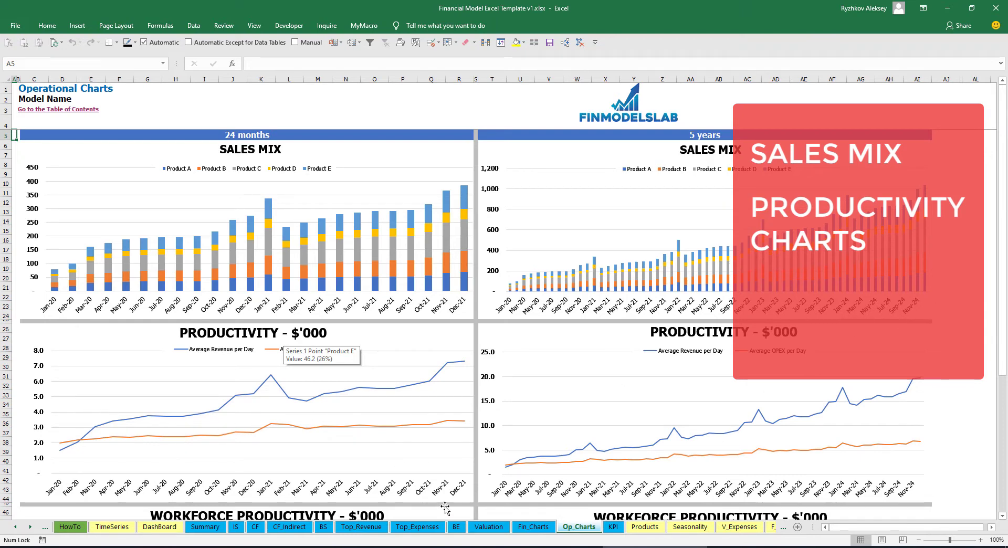
- Scroll to the workforce charts, then move on to the Benchmark KPIs sheet
scroll(531, 425, down, 10)
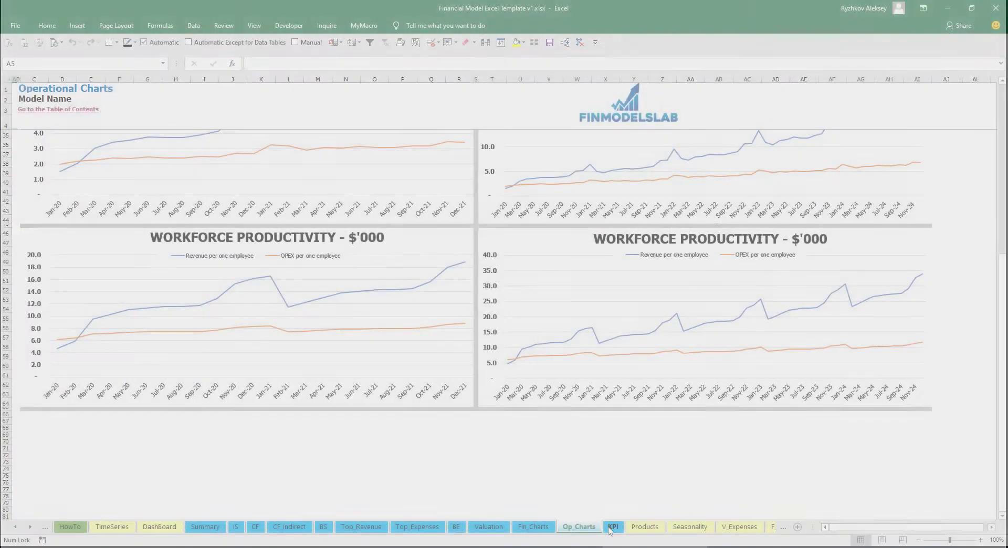
key(ctrl+Page_Down)
mouse_move(460, 326)
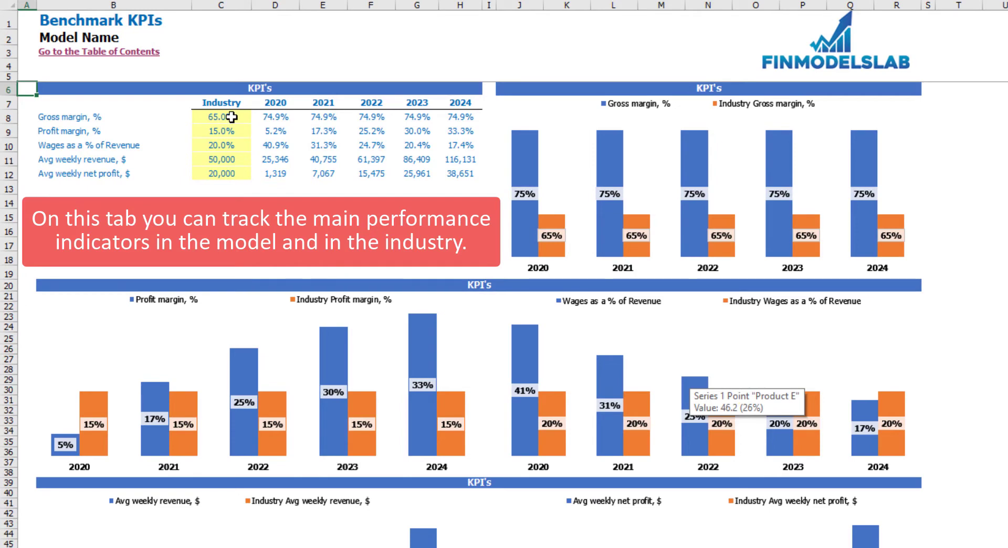
- Set the industry benchmarks to 60% gross margin and 20% profit margin
click(45, 118)
click(213, 120)
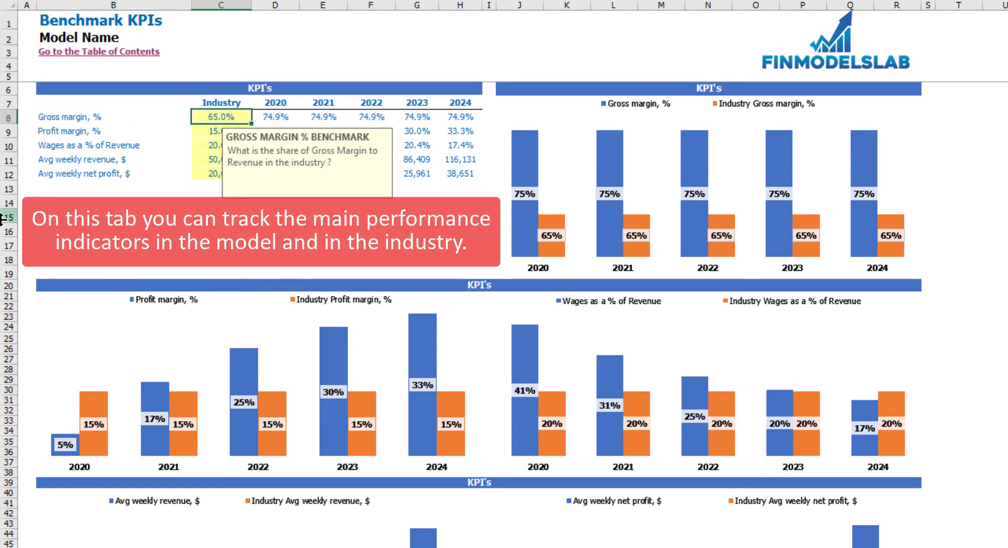
text(60)
key(Return)
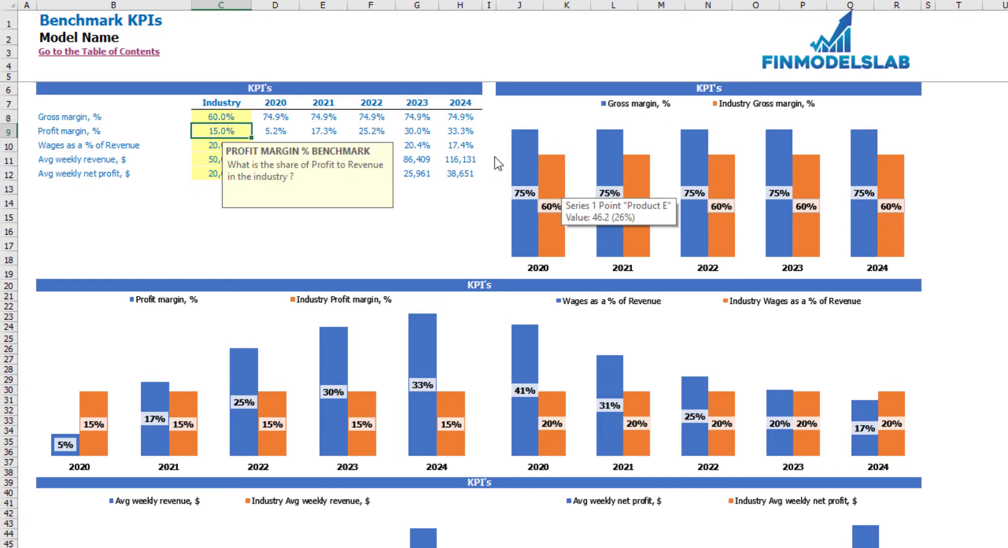
click(53, 133)
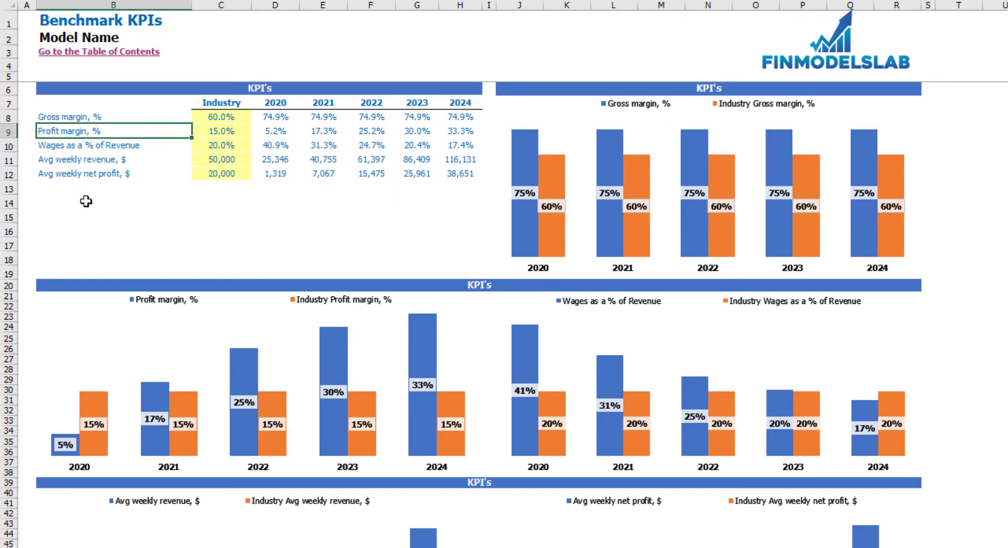
click(231, 134)
text(20)
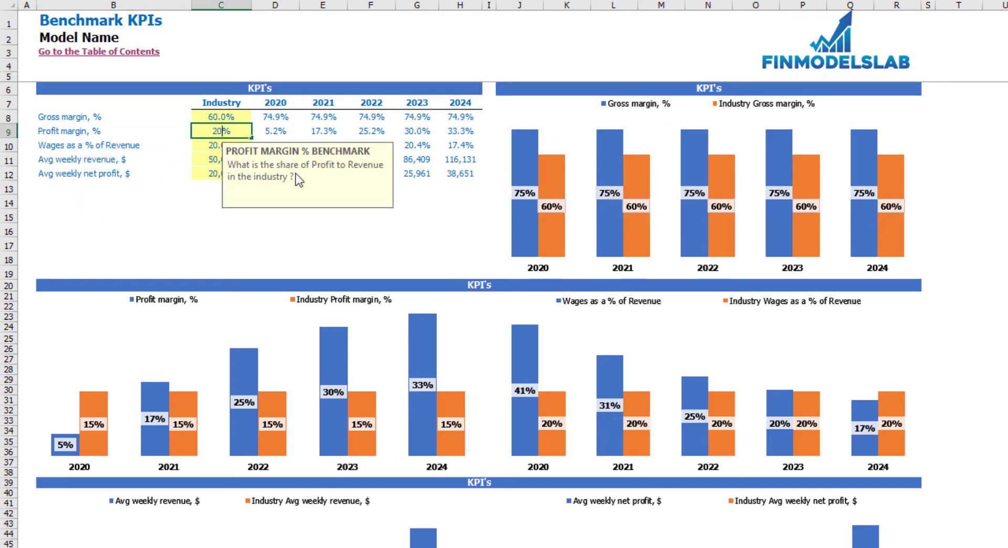
key(Return)
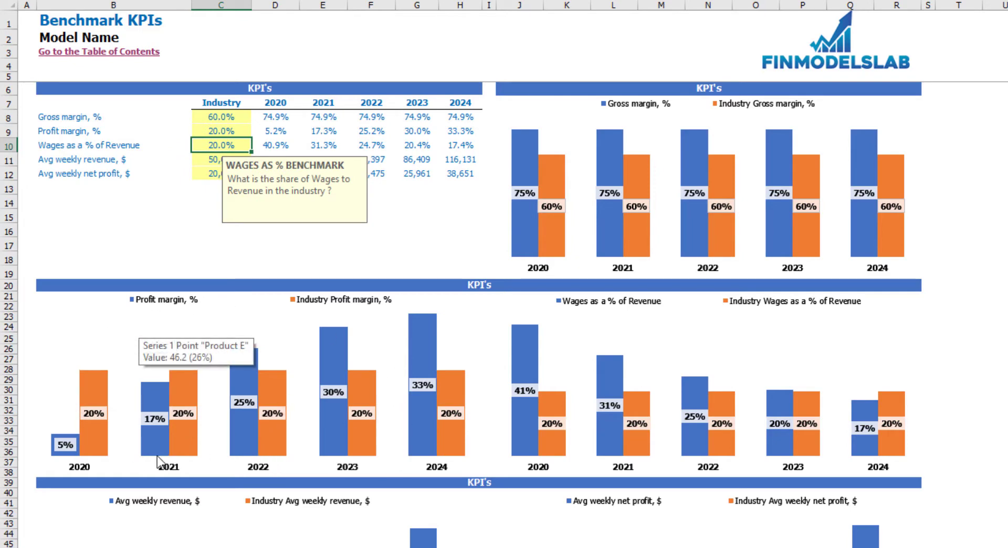
click(942, 371)
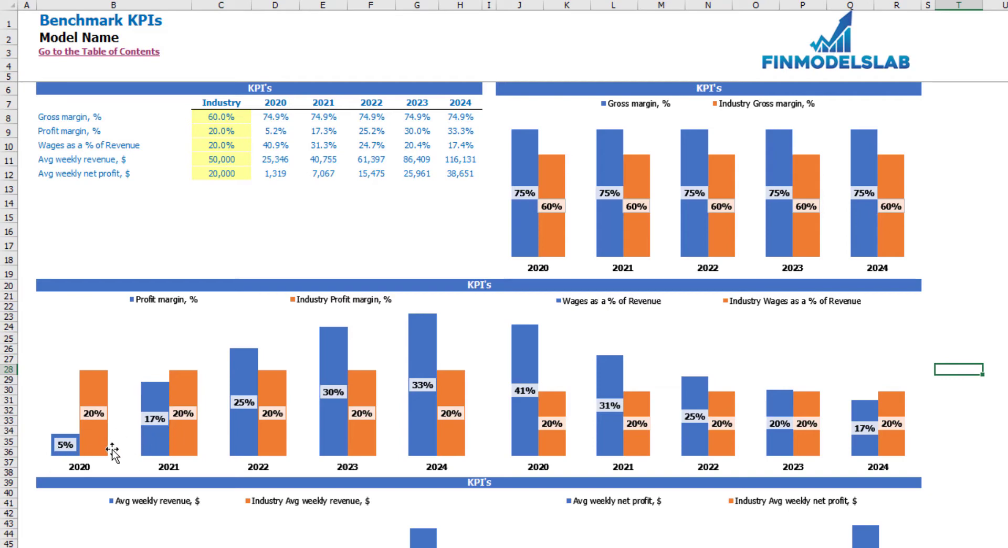
- Point out the wages share, average weekly revenue and average weekly net profit rows
mouse_move(153, 433)
click(45, 145)
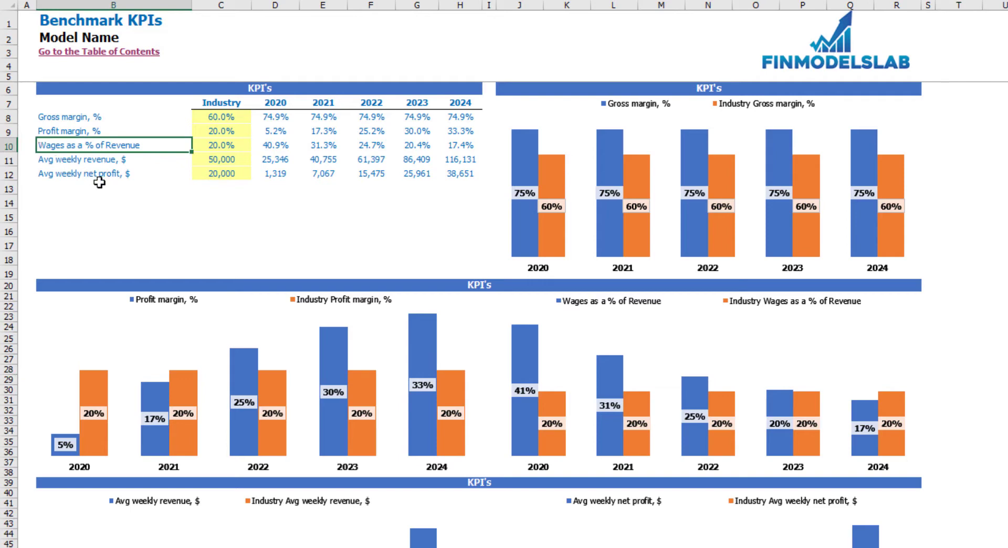
click(46, 160)
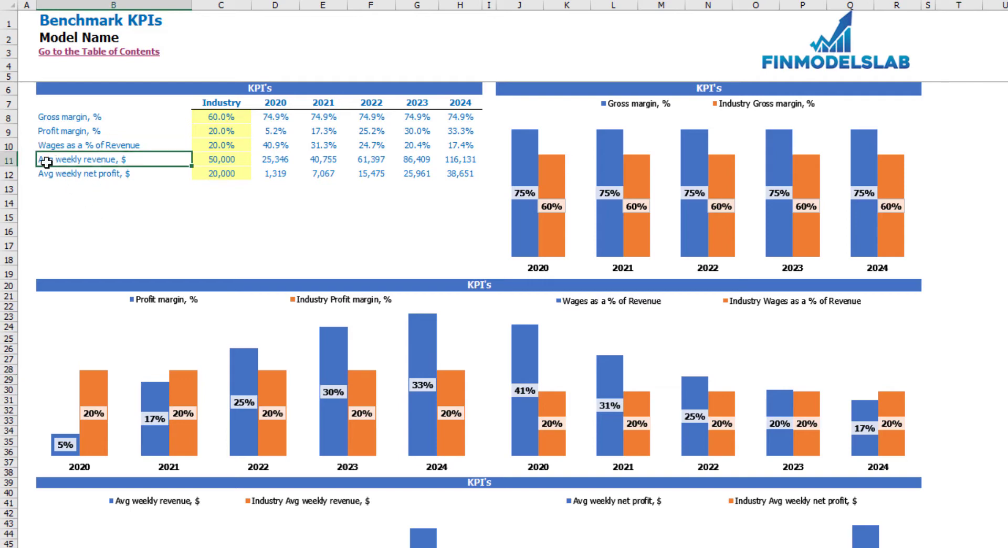
click(53, 174)
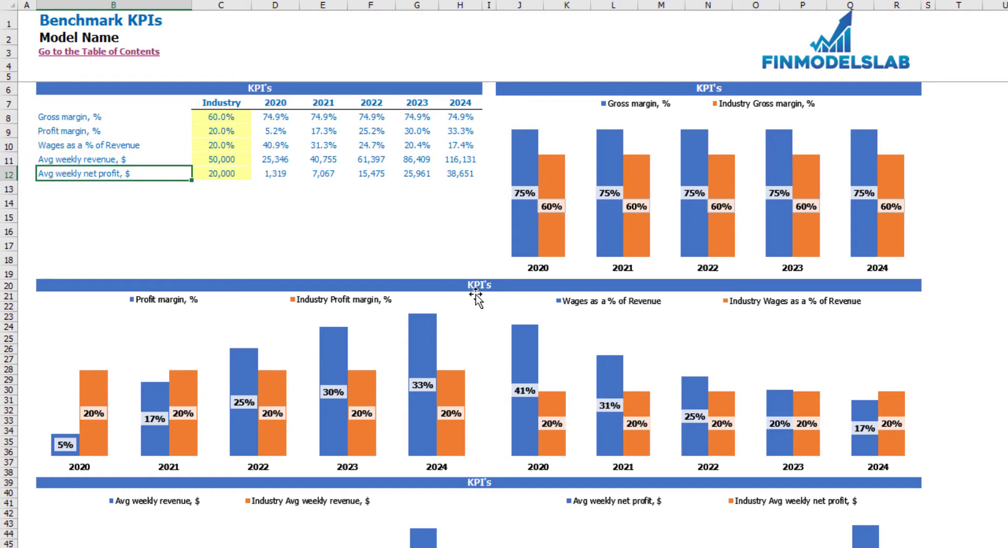
scroll(476, 294, down, 9)
scroll(739, 116, up, 9)
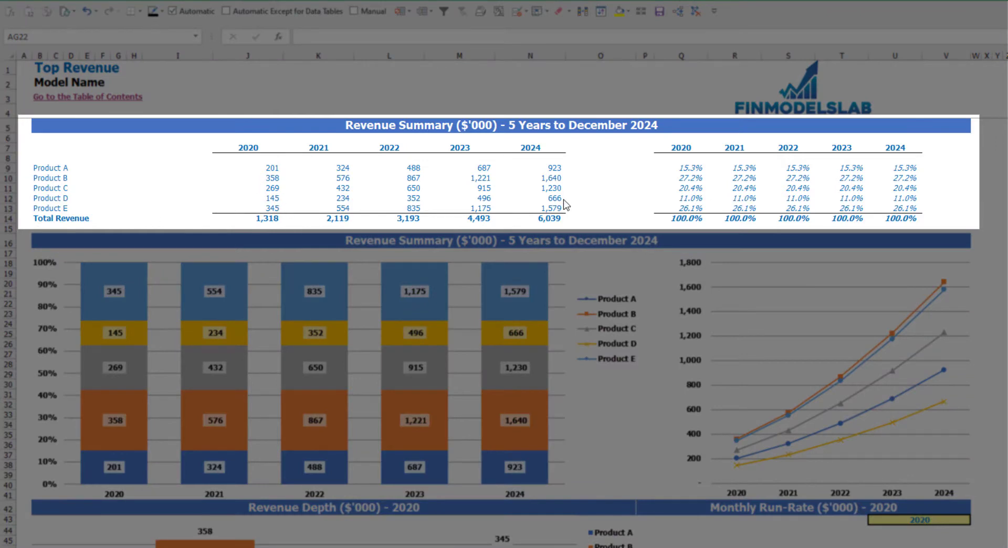
- Highlight the yearly revenue figures and revenue share percentages per product
drag(268, 165, 512, 205)
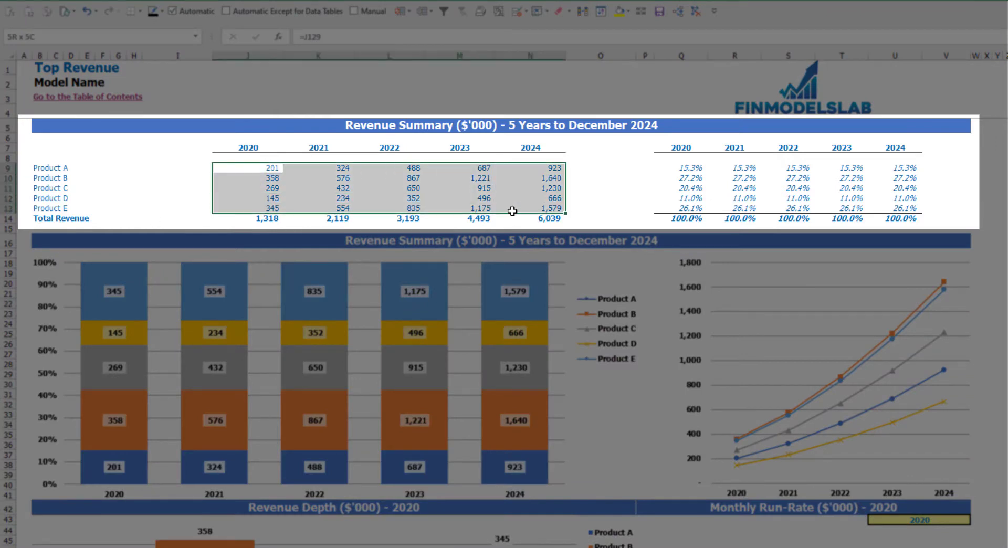
drag(704, 167, 861, 211)
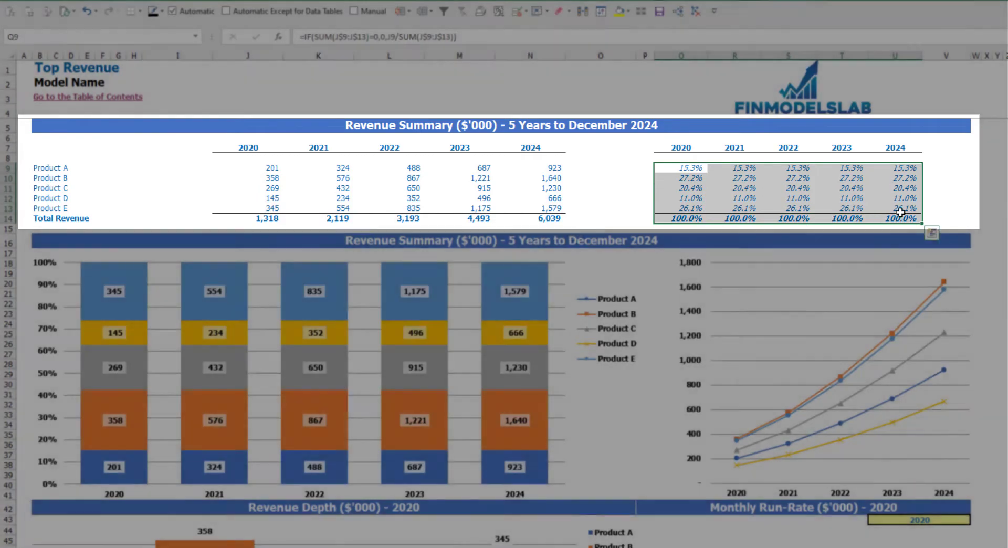
click(1004, 198)
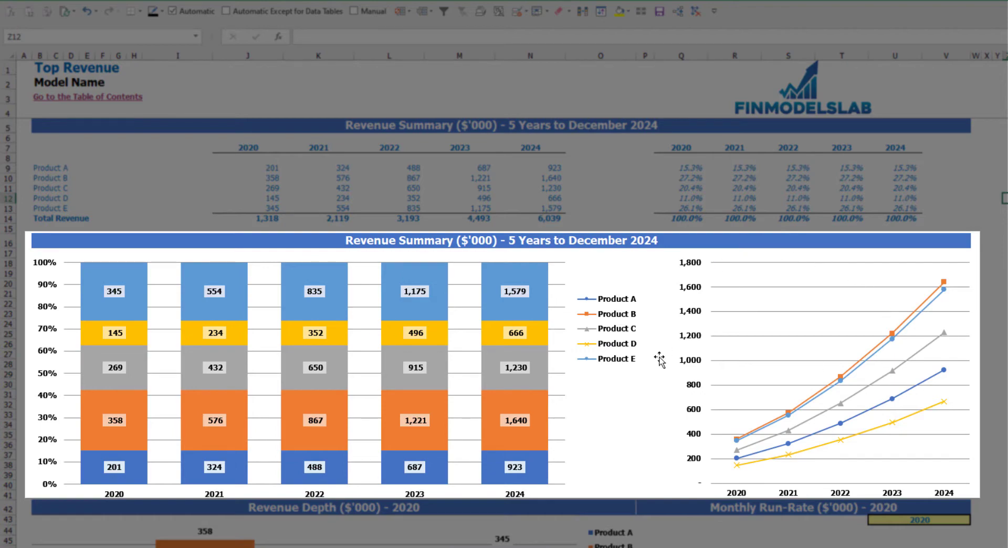
- Switch the Revenue Depth and Monthly Run-Rate charts' year to 2021
scroll(338, 252, down, 10)
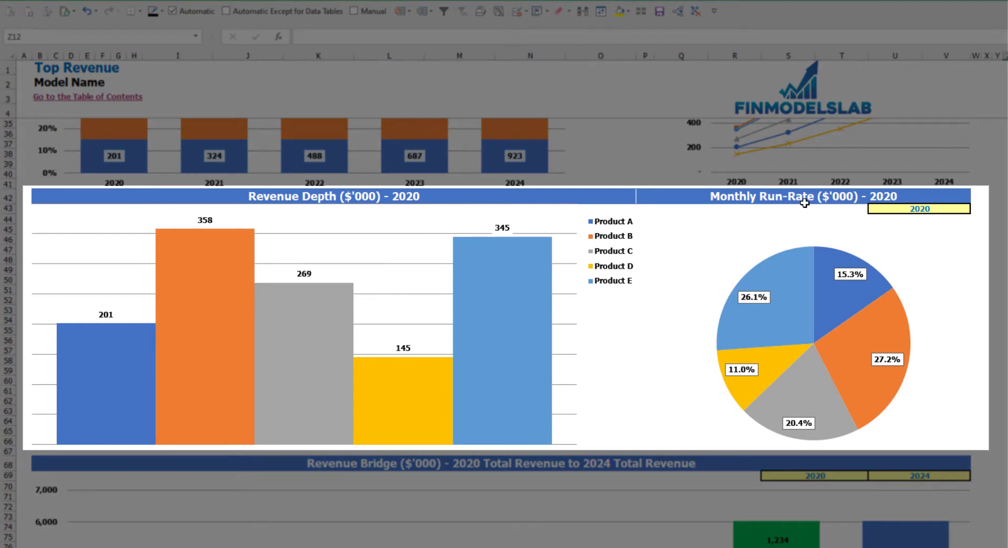
click(952, 205)
click(975, 209)
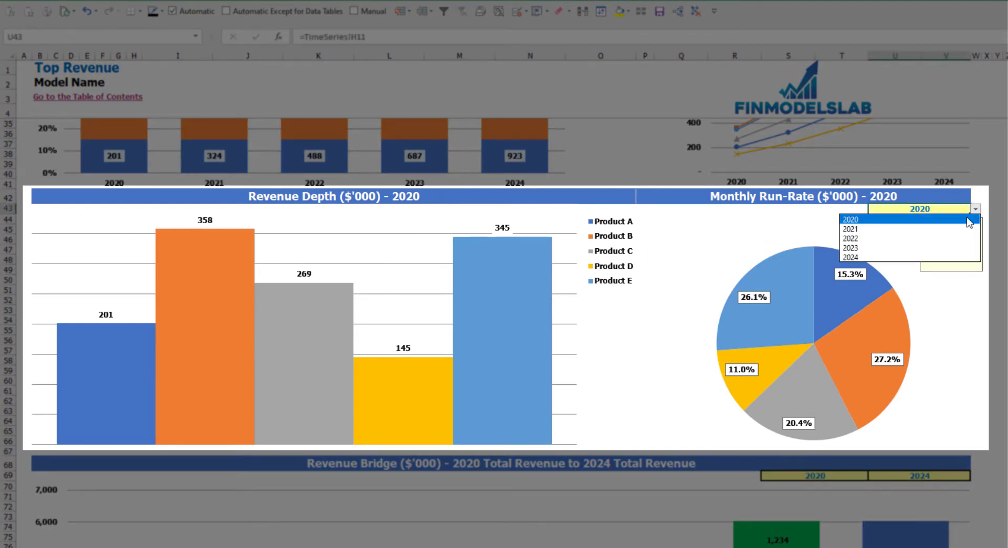
click(860, 226)
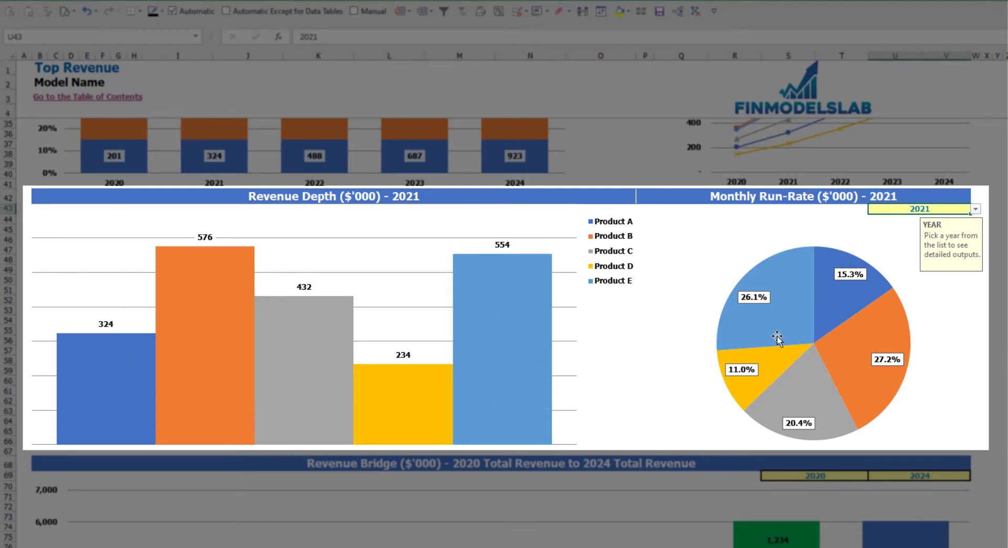
mouse_move(710, 339)
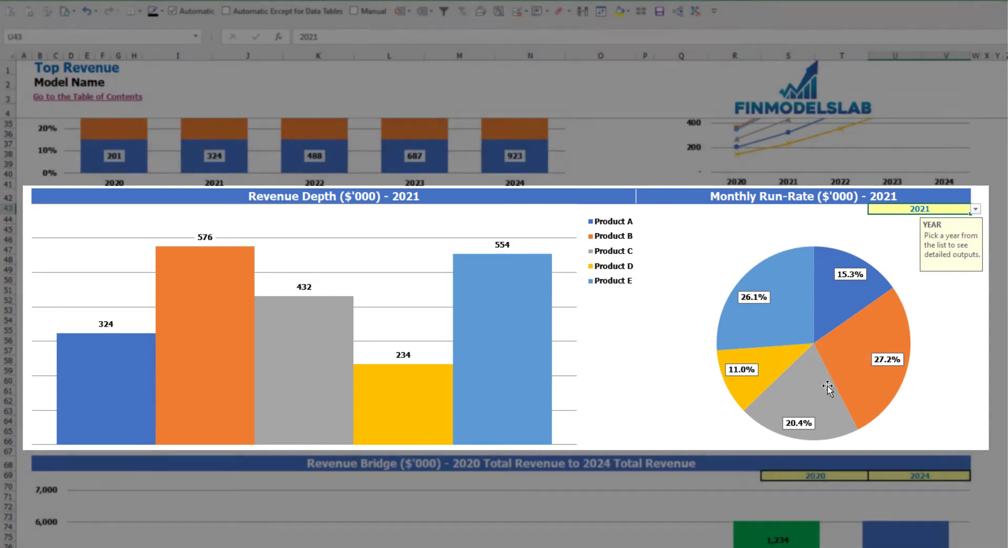
mouse_move(823, 384)
scroll(819, 384, down, 7)
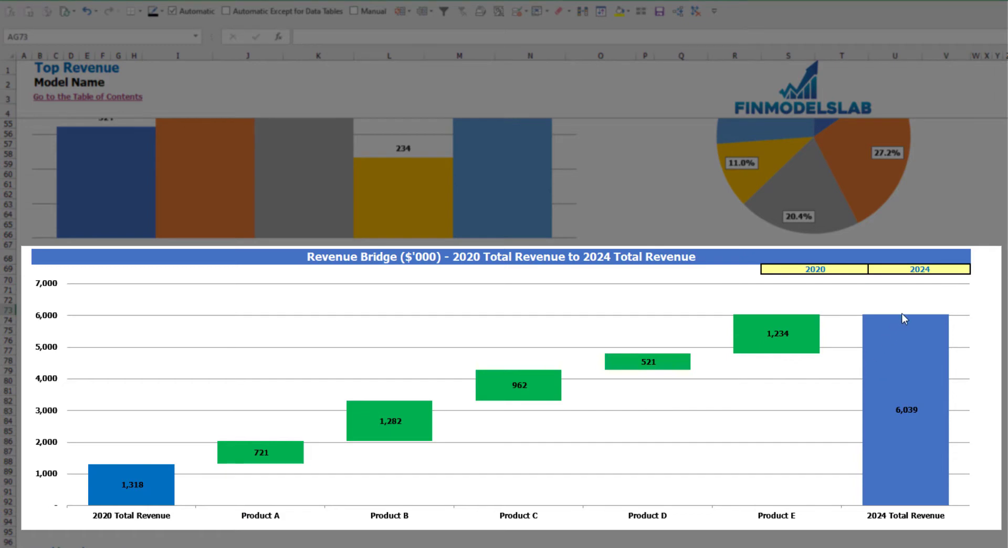
- Keep the revenue bridge's start year at 2020 and end year at 2024
click(861, 269)
click(873, 269)
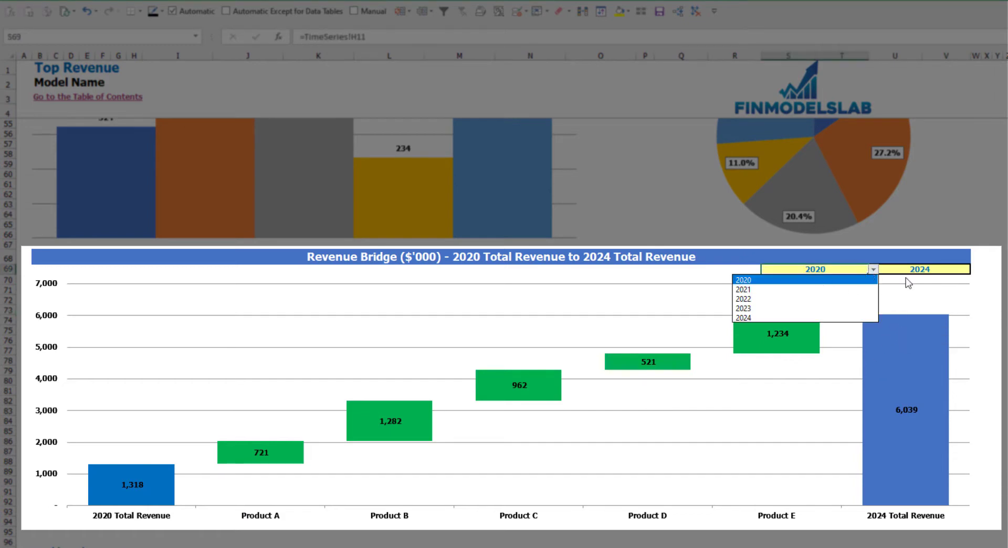
click(874, 282)
click(939, 269)
click(975, 269)
click(966, 318)
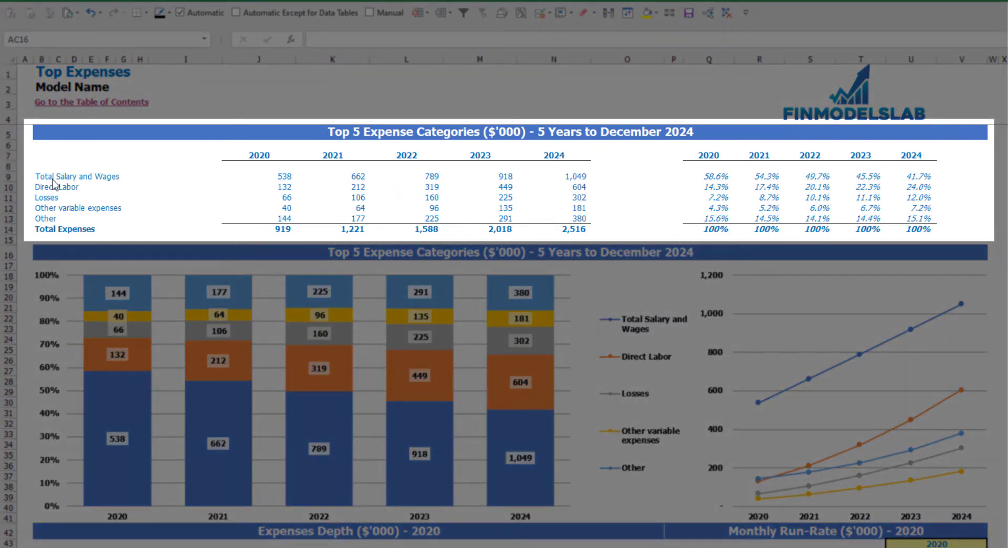
drag(42, 177, 39, 209)
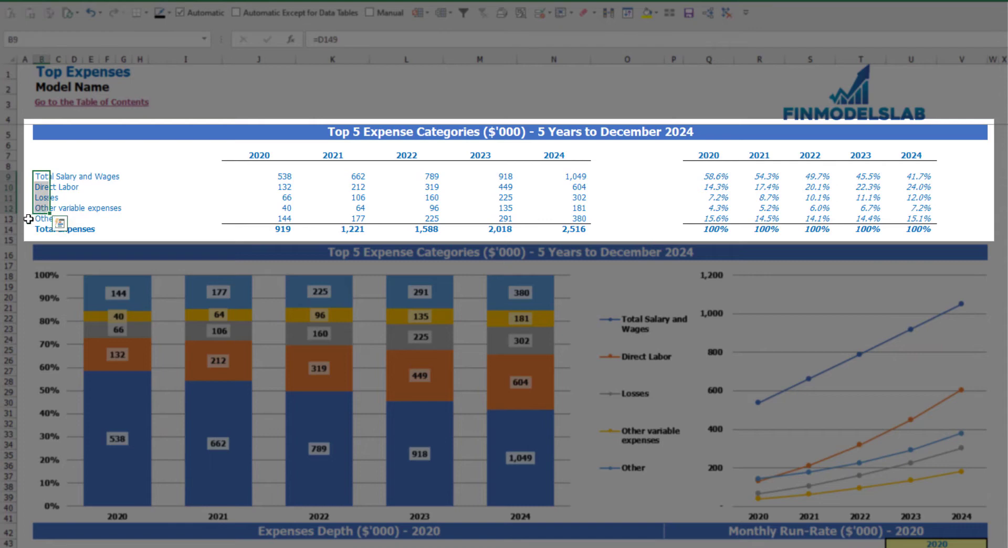
click(47, 219)
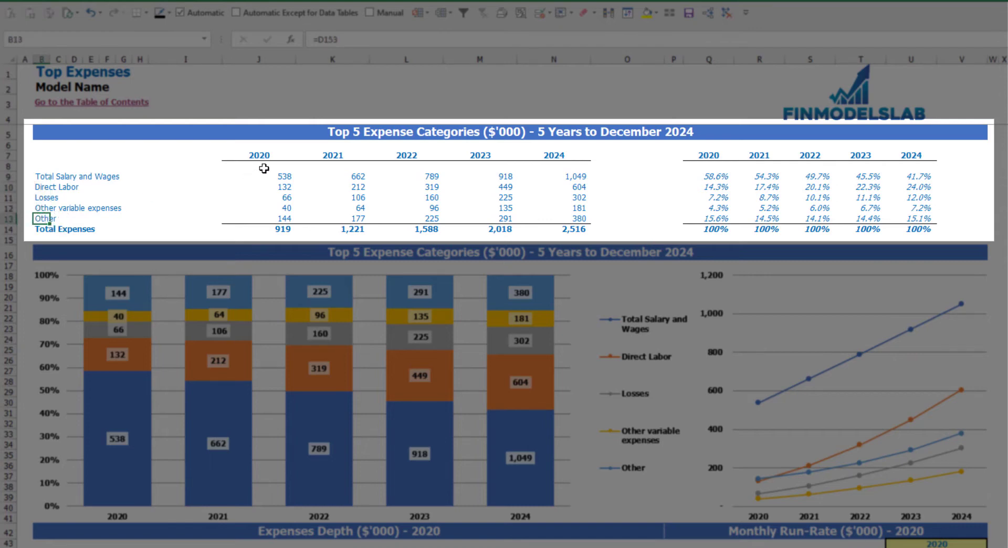
drag(259, 157, 539, 227)
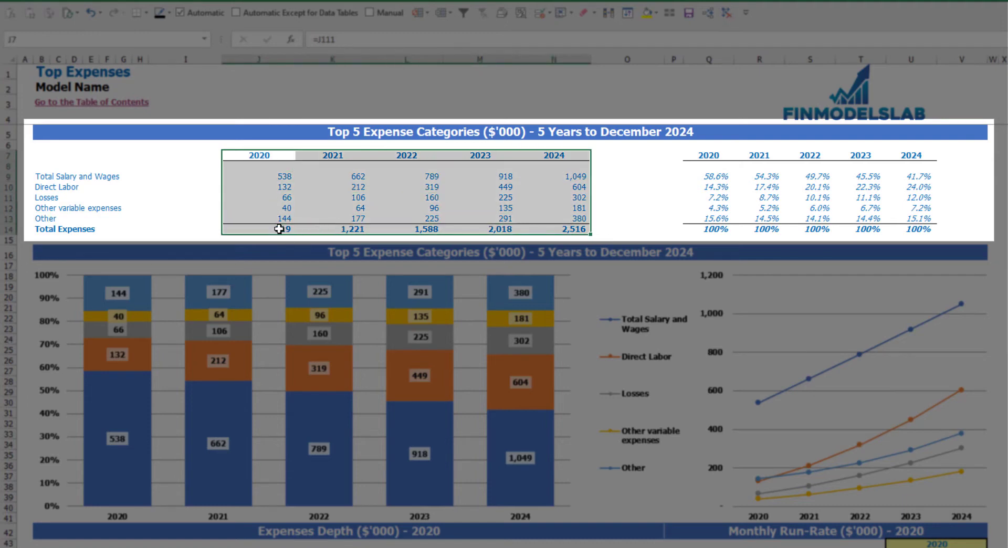
drag(279, 229, 553, 230)
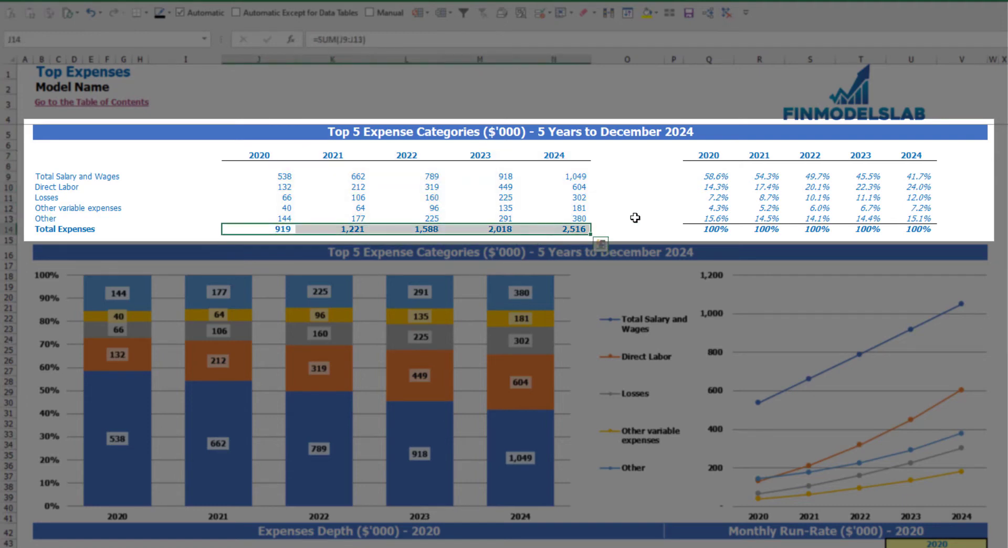
drag(709, 160, 921, 223)
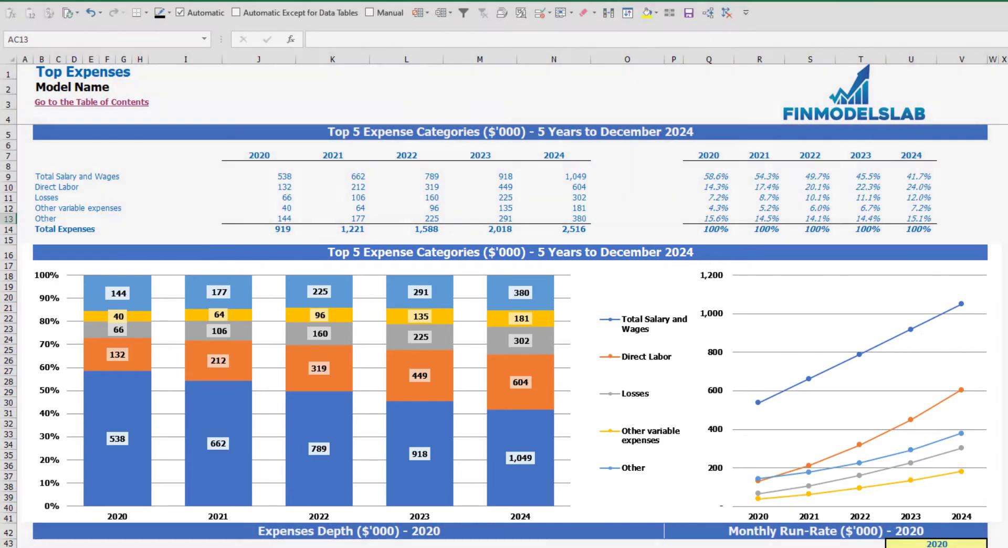
- Set the year in U43 to 2021 for the Expenses Depth and Monthly Run-Rate charts
scroll(802, 276, down, 7)
scroll(960, 327, down, 3)
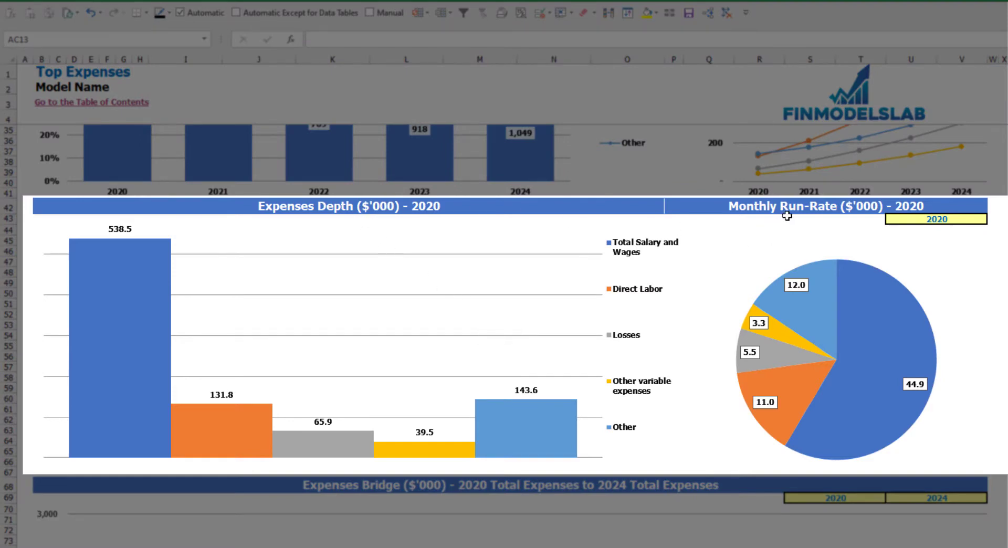
click(974, 219)
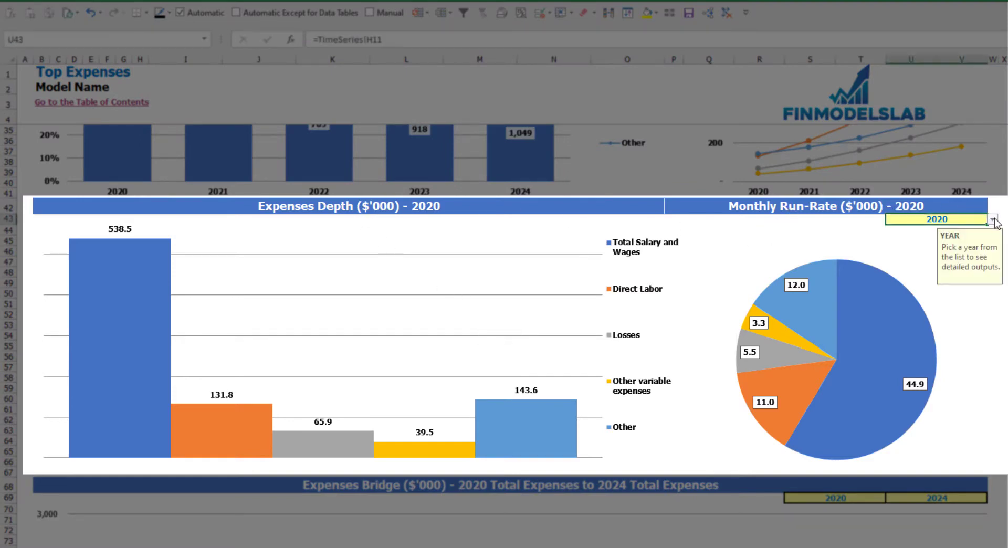
click(993, 220)
click(901, 241)
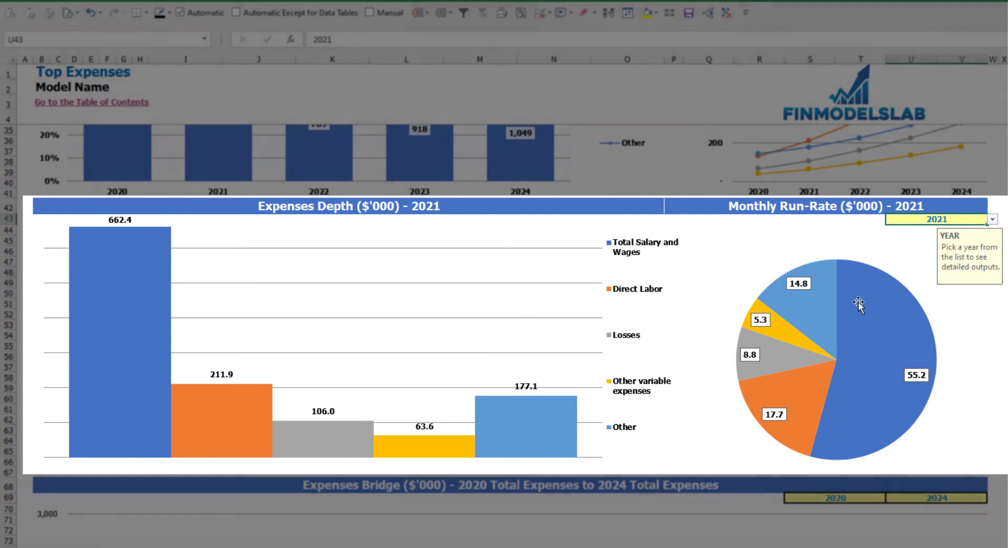
scroll(822, 267, down, 7)
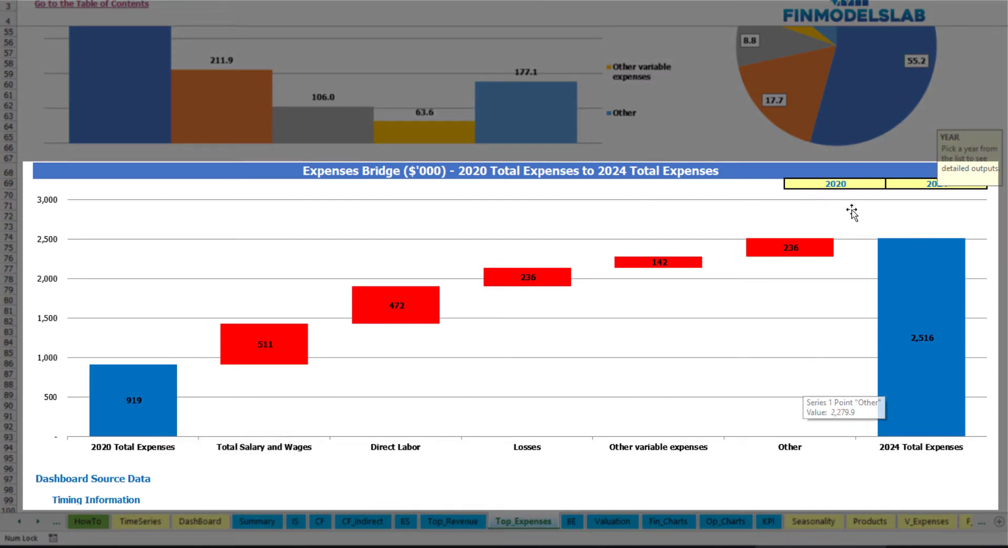
- Check the expenses bridge year lists, keeping 2020 as start and 2024 as end
click(874, 183)
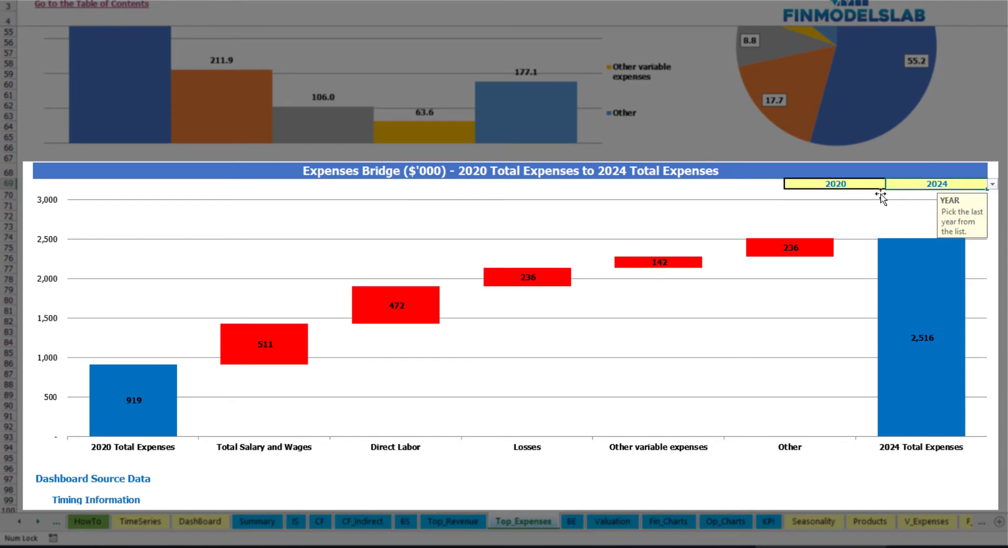
click(891, 184)
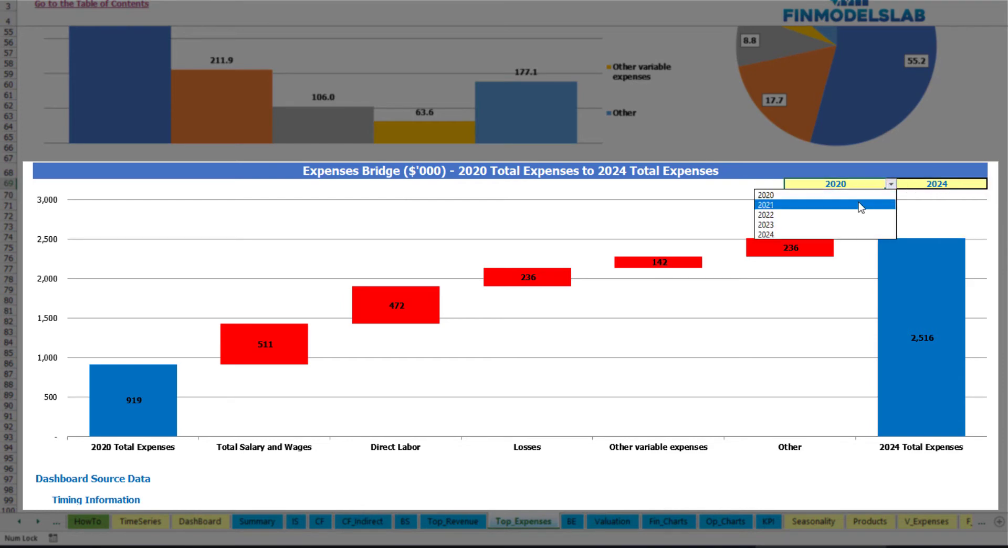
key(Escape)
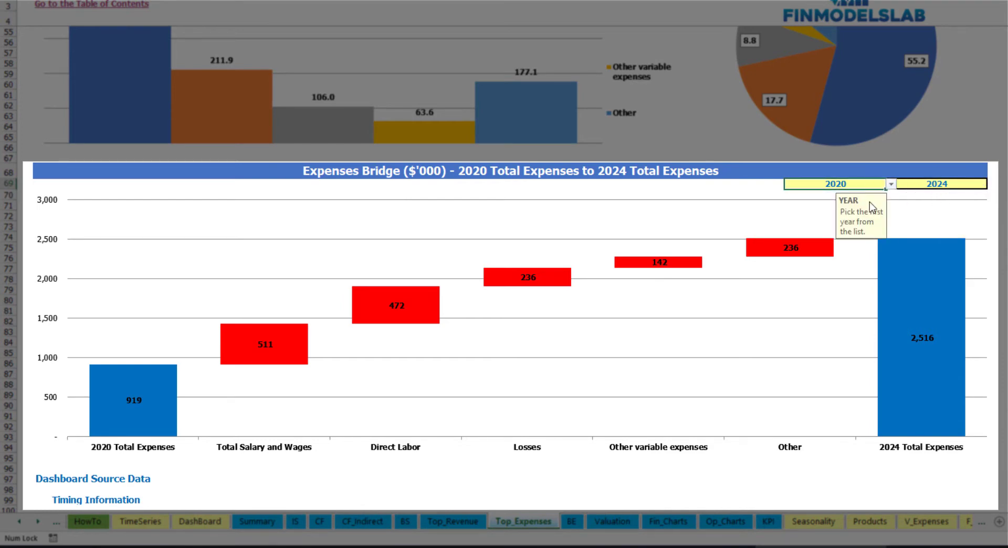
click(973, 182)
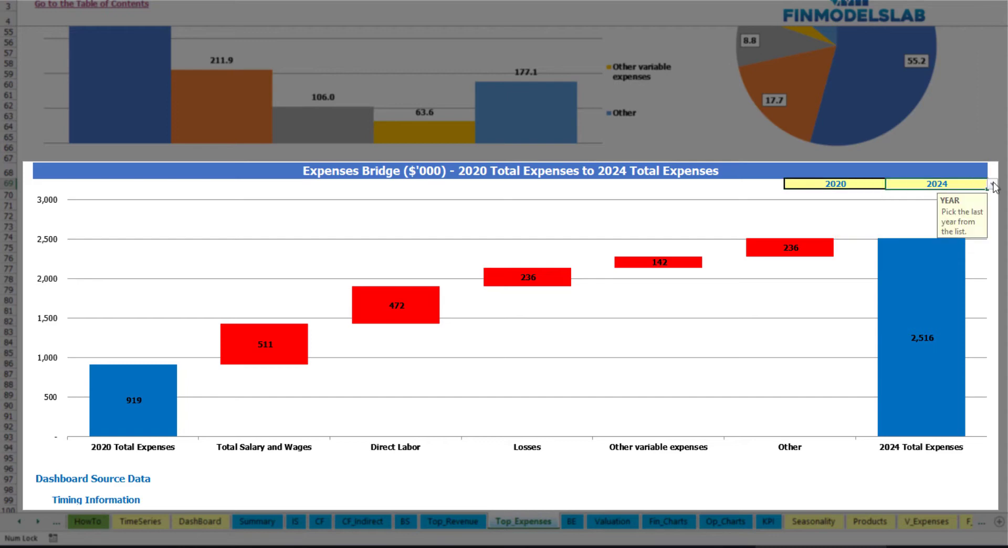
click(993, 185)
key(Escape)
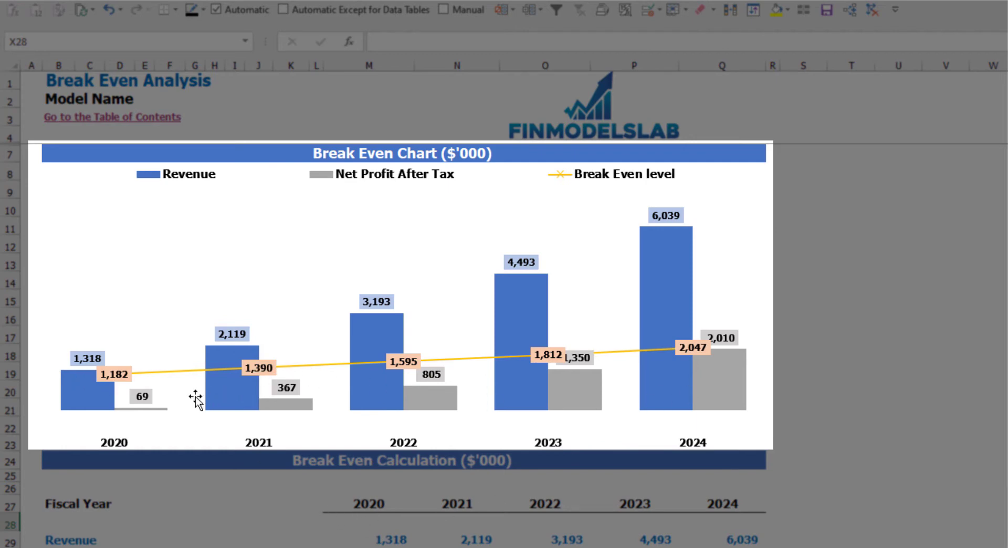
- Examine the Revenue bars in the break-even chart
mouse_move(107, 396)
mouse_move(239, 355)
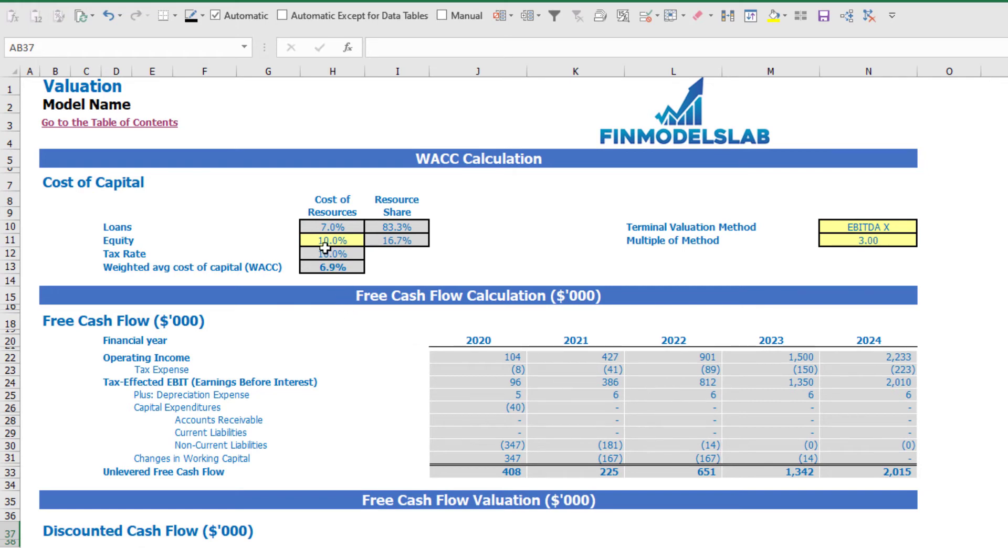
- Review the equity cost, loans cost, resource share and WACC formulas
click(325, 240)
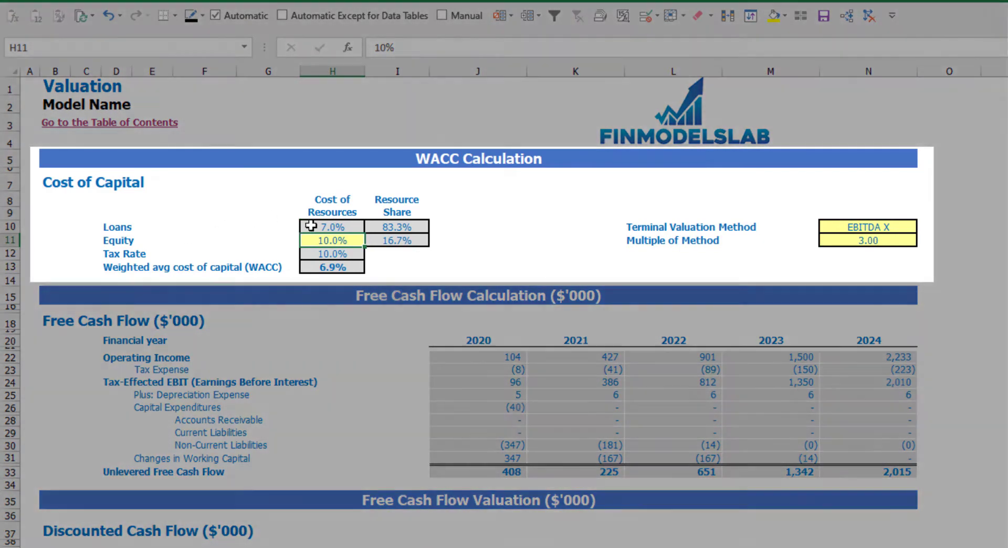
click(311, 225)
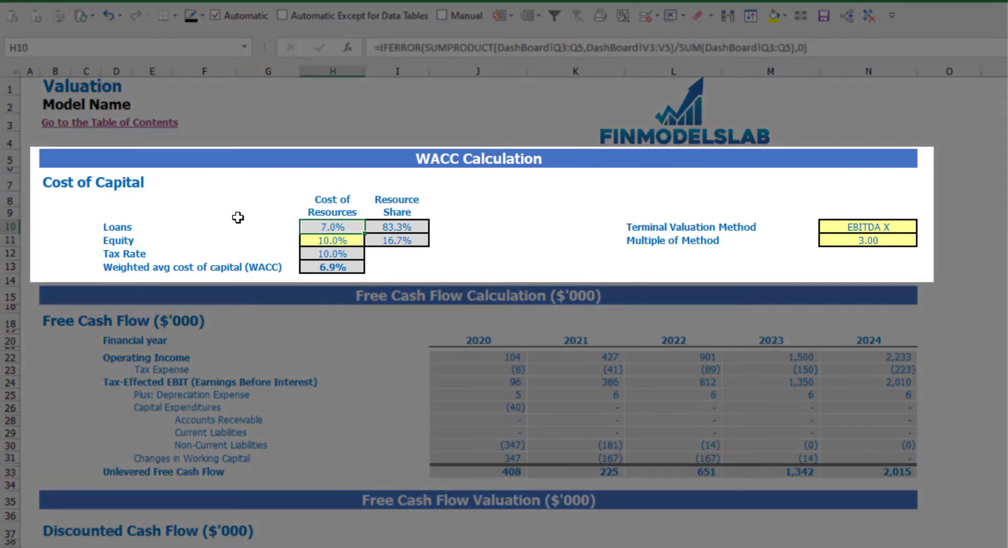
drag(394, 227, 391, 242)
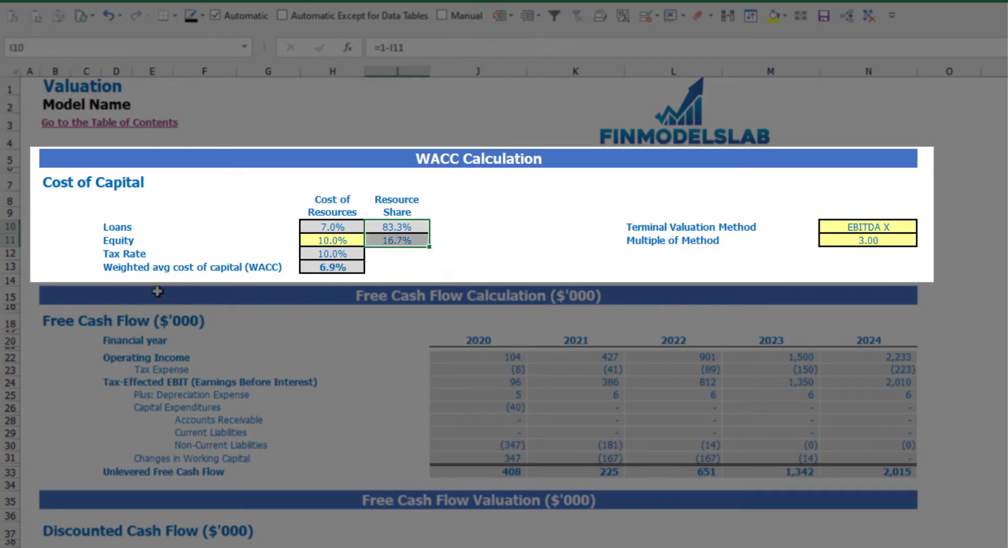
click(346, 268)
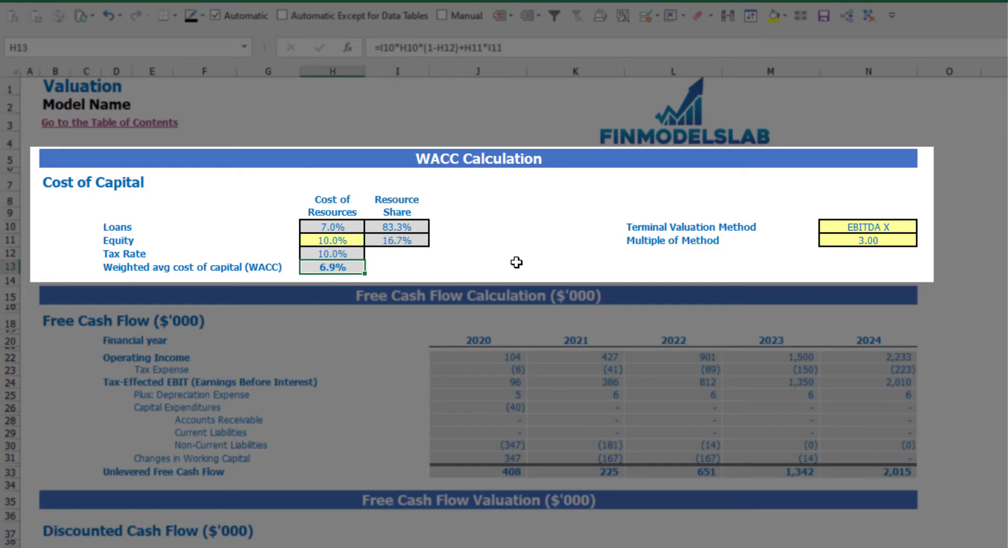
- Change the terminal valuation method in N10 to Revenue X and check its multiple
click(885, 229)
click(924, 227)
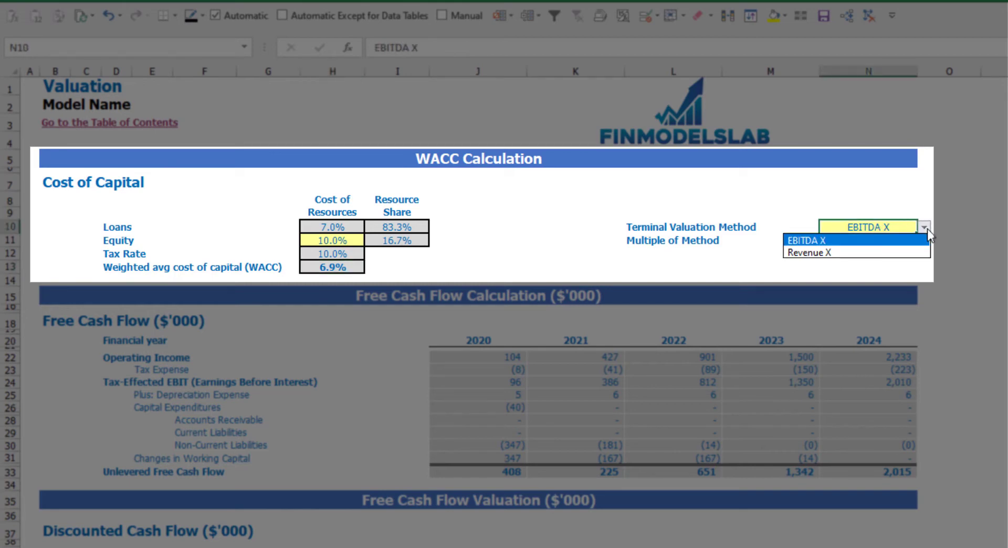
click(911, 252)
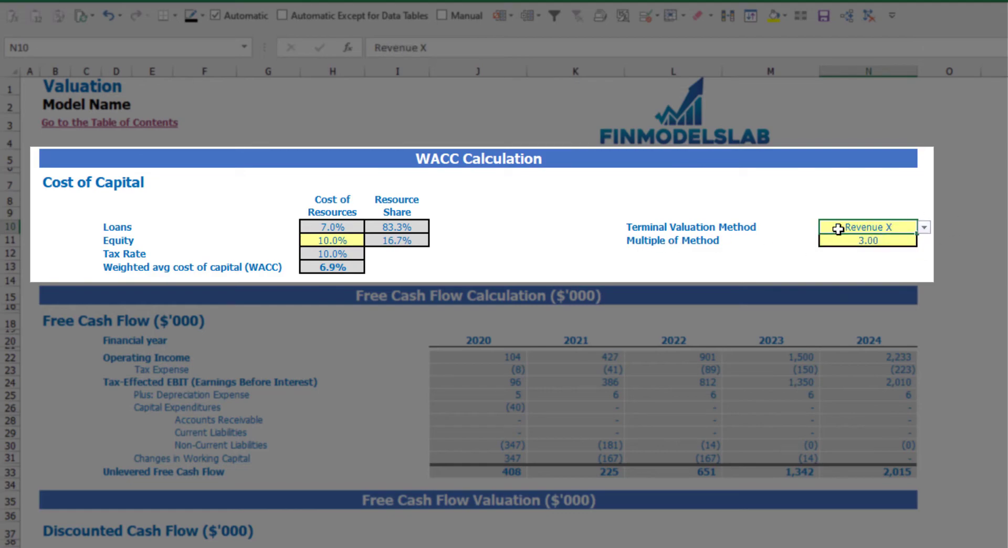
click(857, 240)
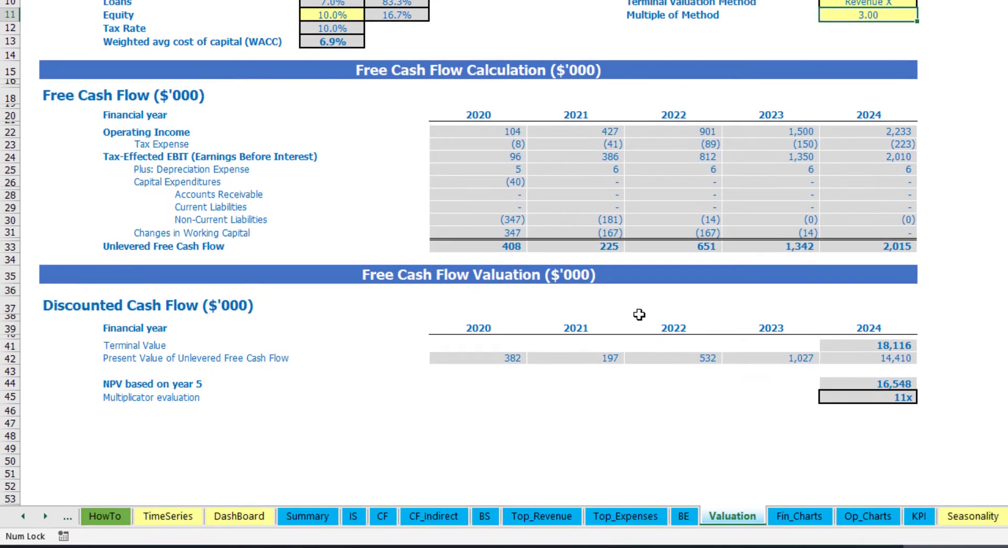
- Review the 2024 terminal value, 2020–2024 unlevered free cash flows and multiplicator result
click(850, 346)
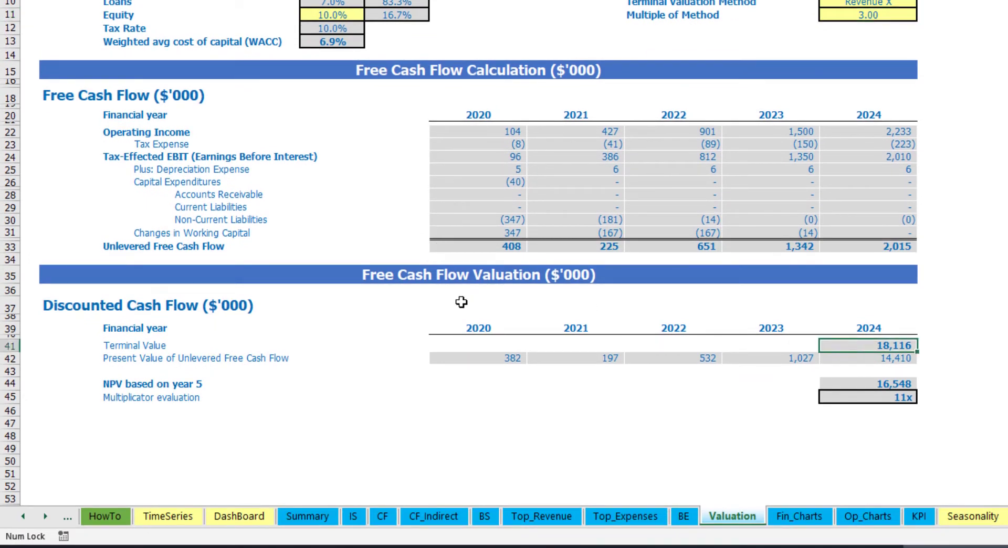
drag(455, 247, 866, 247)
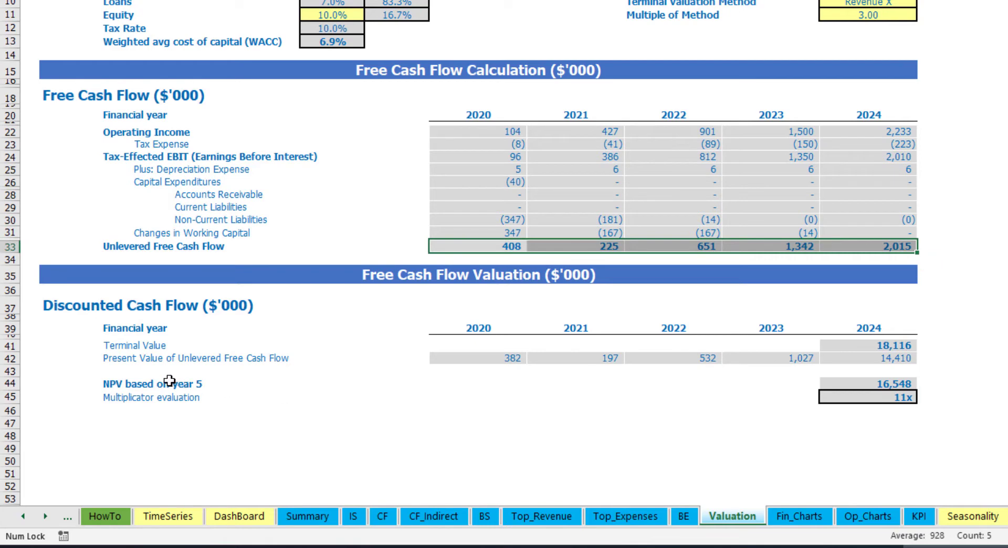
click(893, 395)
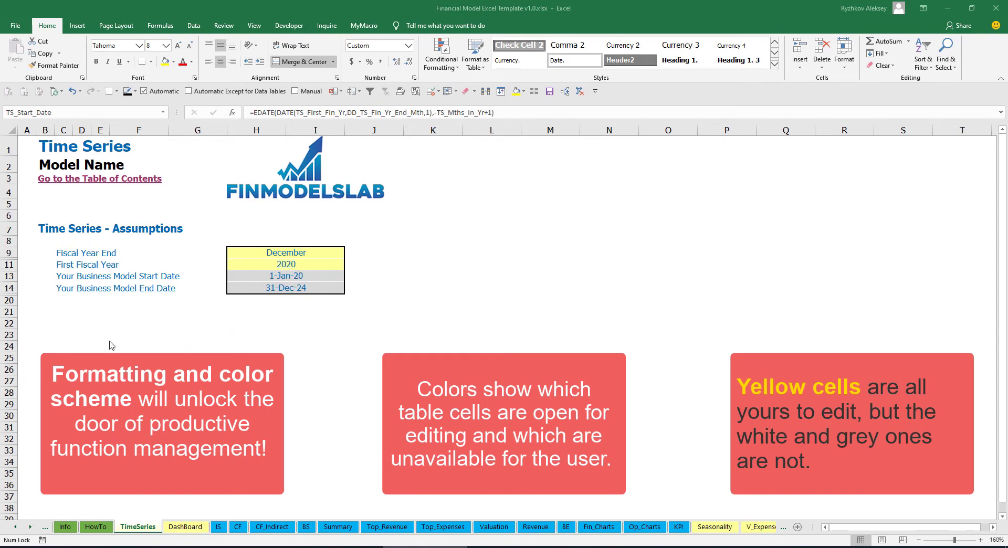
- Browse back and forth through the colour-coded sheet tabs
click(31, 527)
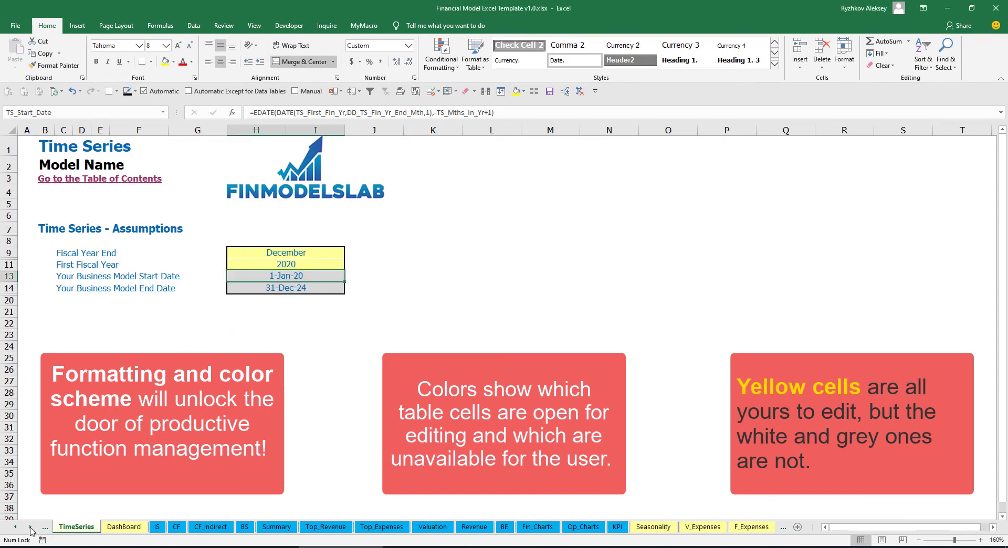
click(31, 527)
click(31, 527)
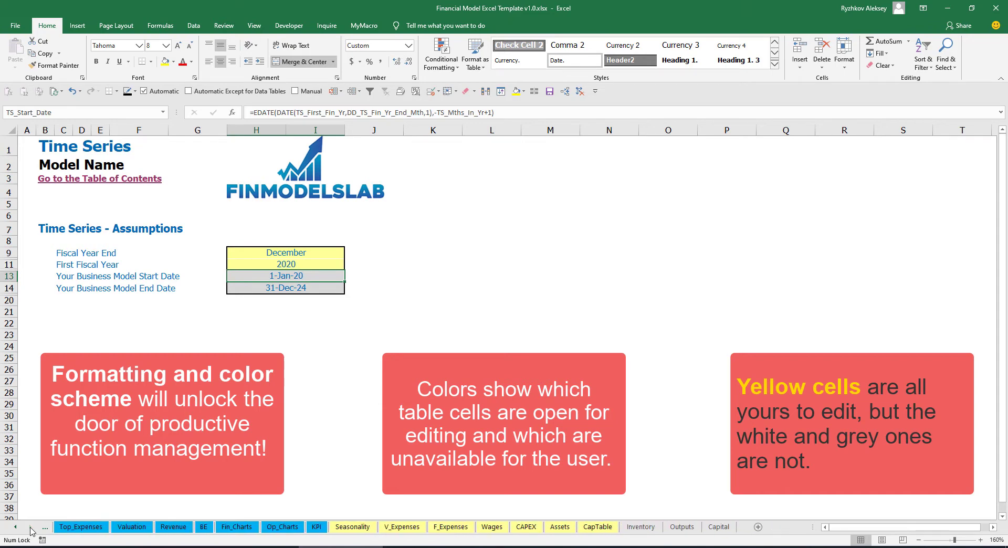
click(17, 529)
click(17, 529)
click(17, 529)
click(17, 530)
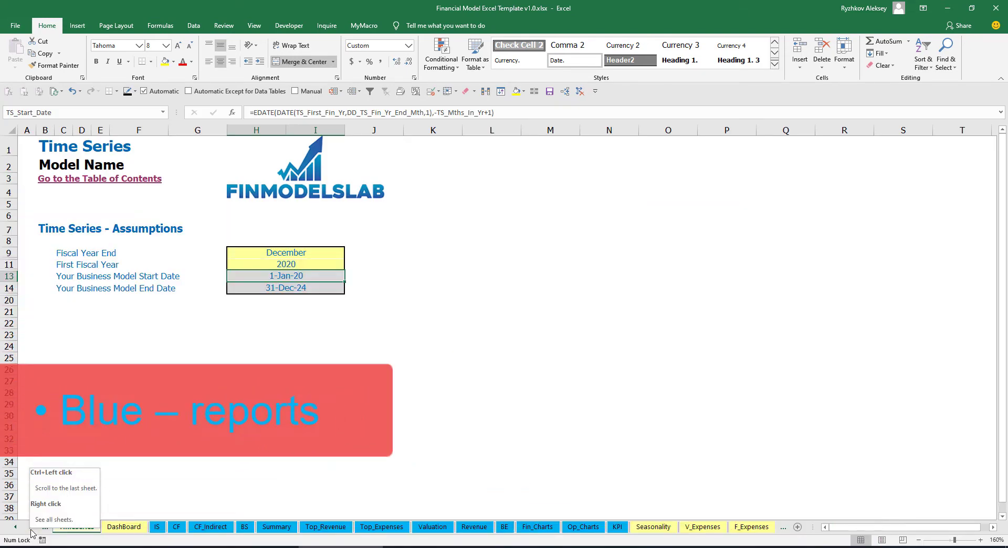
click(31, 530)
click(31, 530)
click(31, 530)
click(31, 530)
click(31, 530)
click(31, 530)
click(31, 530)
click(31, 531)
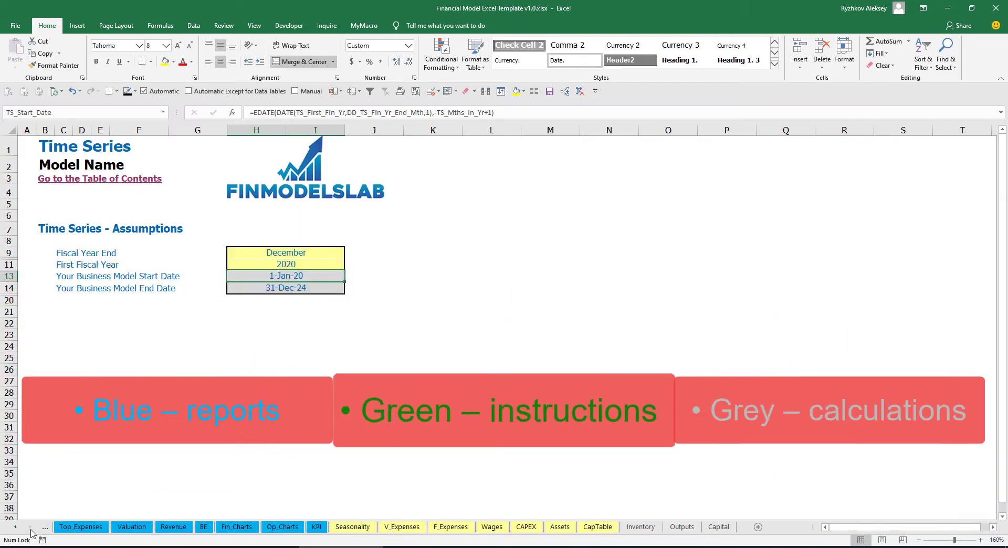
click(133, 531)
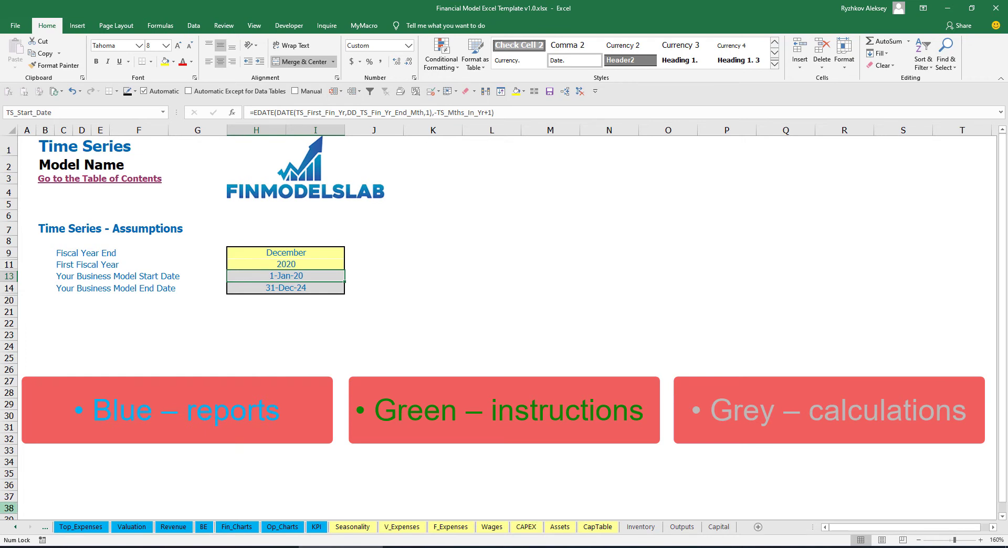
- Return the tab bar to the workbook start and open the Contents sheet
click(15, 527)
drag(15, 531, 16, 531)
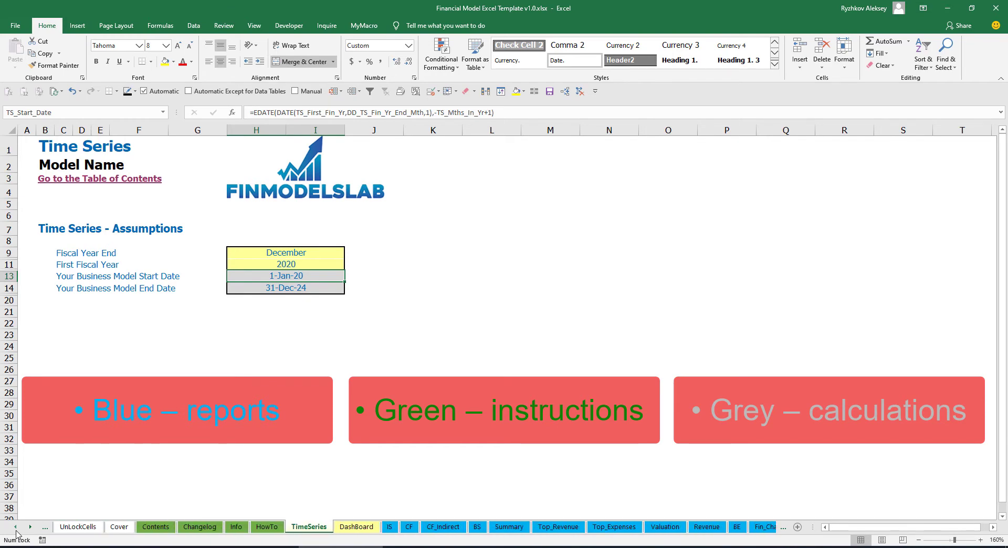
click(156, 527)
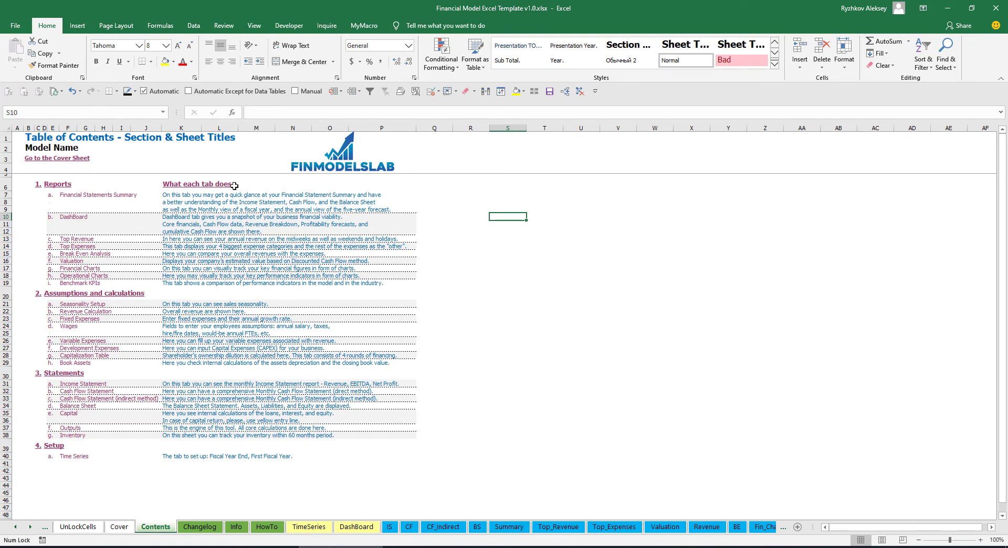
click(88, 199)
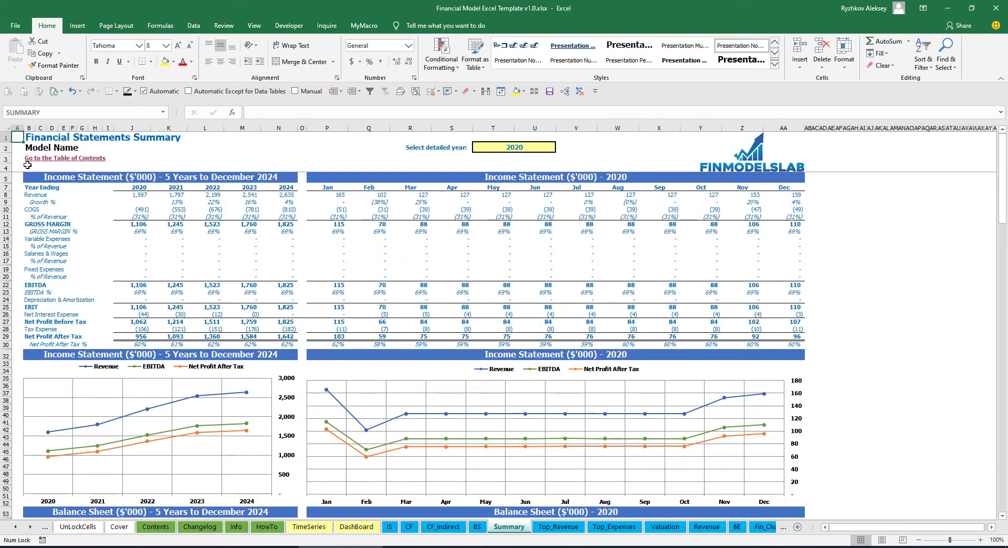
click(31, 159)
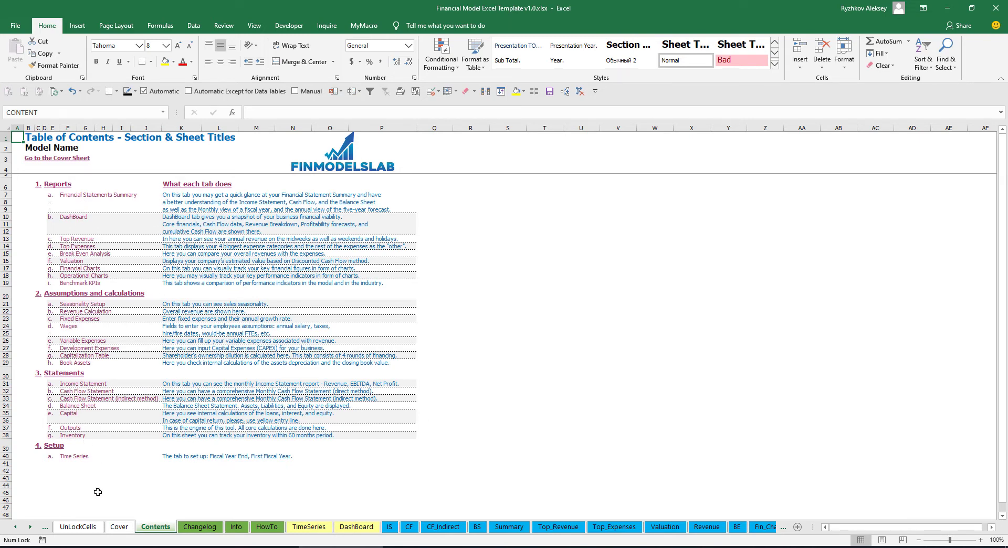
- Read through the HowTo guide, then follow its Book Assets hyperlink
click(267, 527)
scroll(113, 315, up, 20)
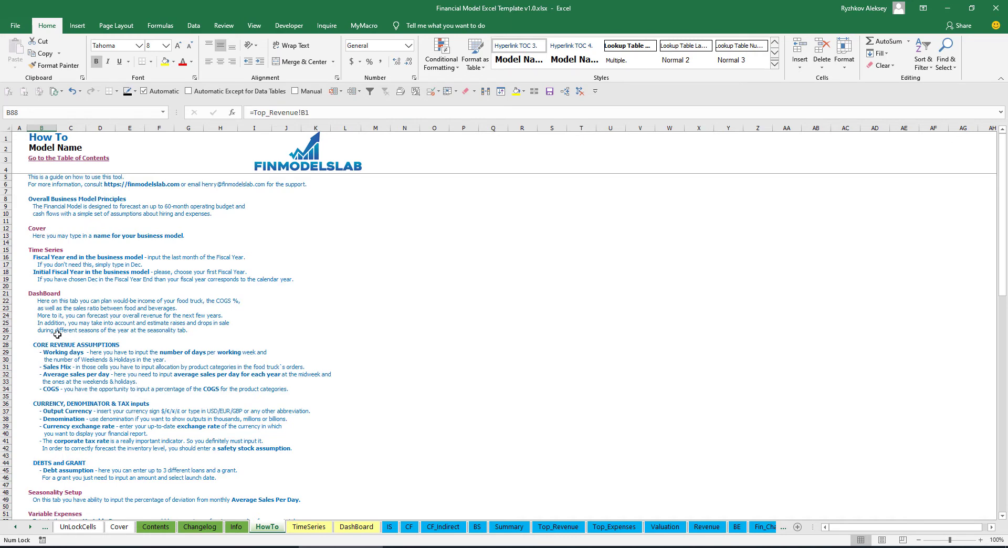
scroll(50, 349, down, 3)
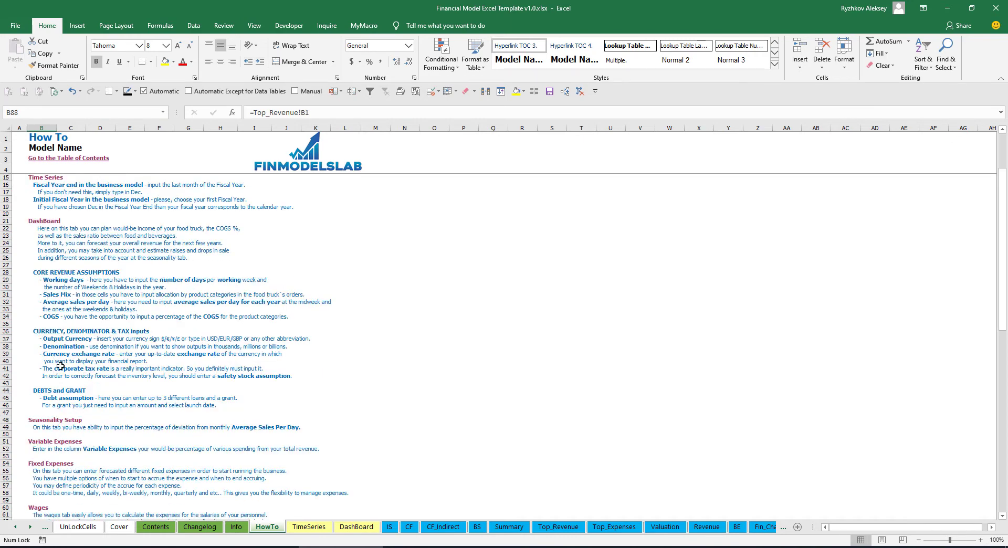
scroll(60, 378, down, 3)
scroll(49, 417, down, 3)
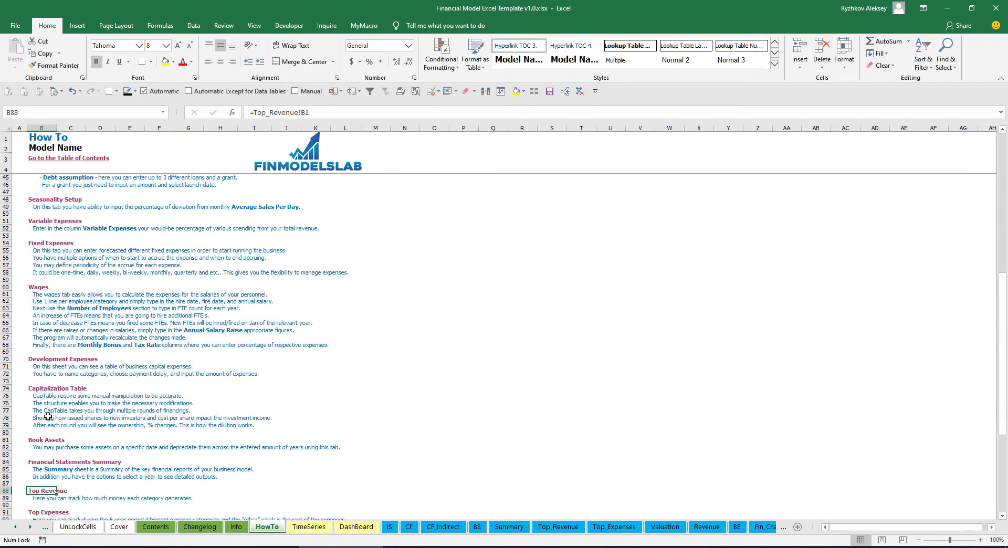
scroll(49, 415, up, 13)
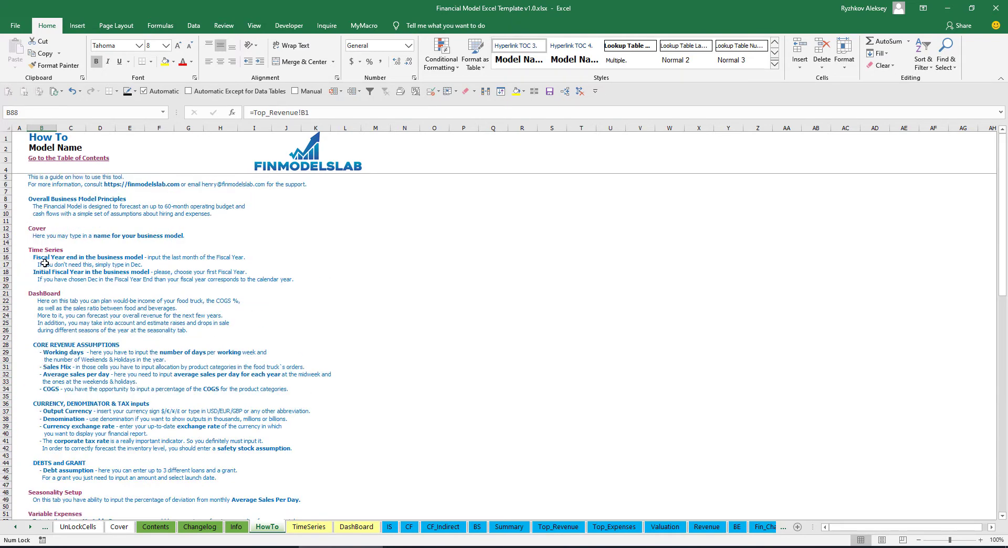
scroll(42, 329, down, 10)
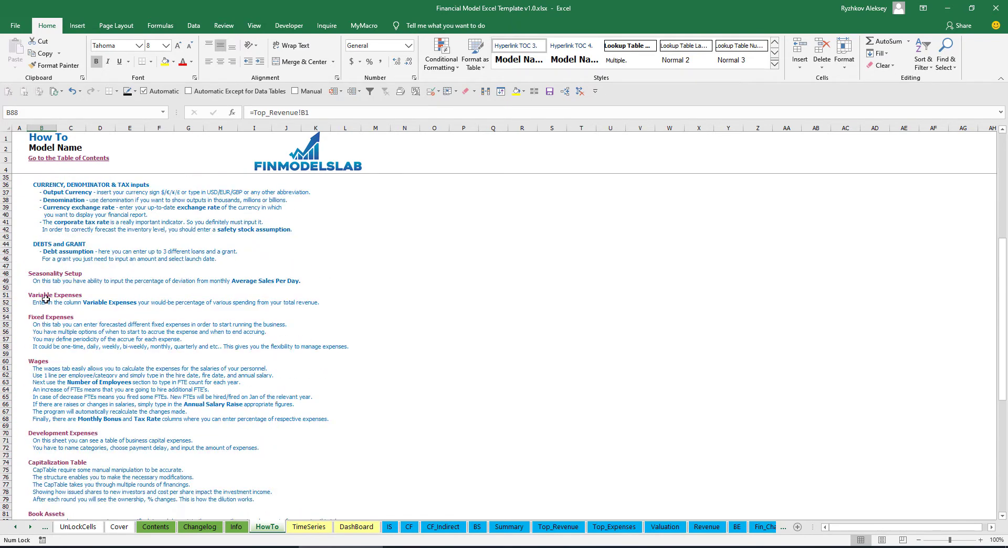
scroll(48, 300, down, 3)
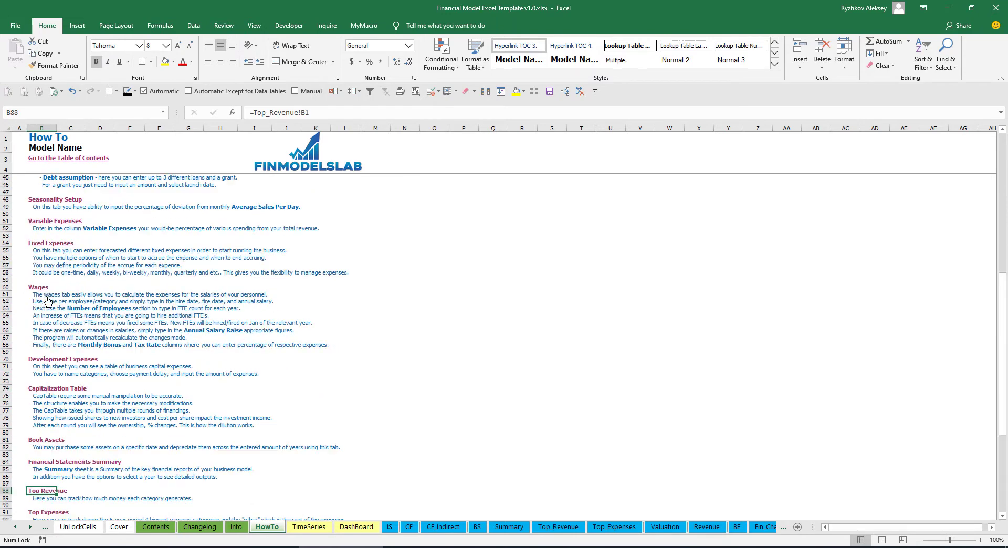
click(34, 443)
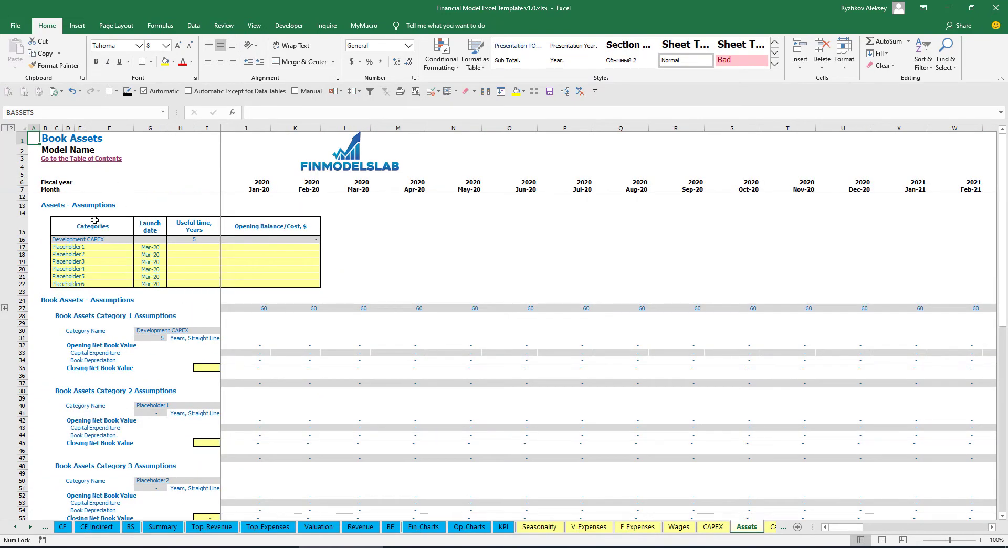